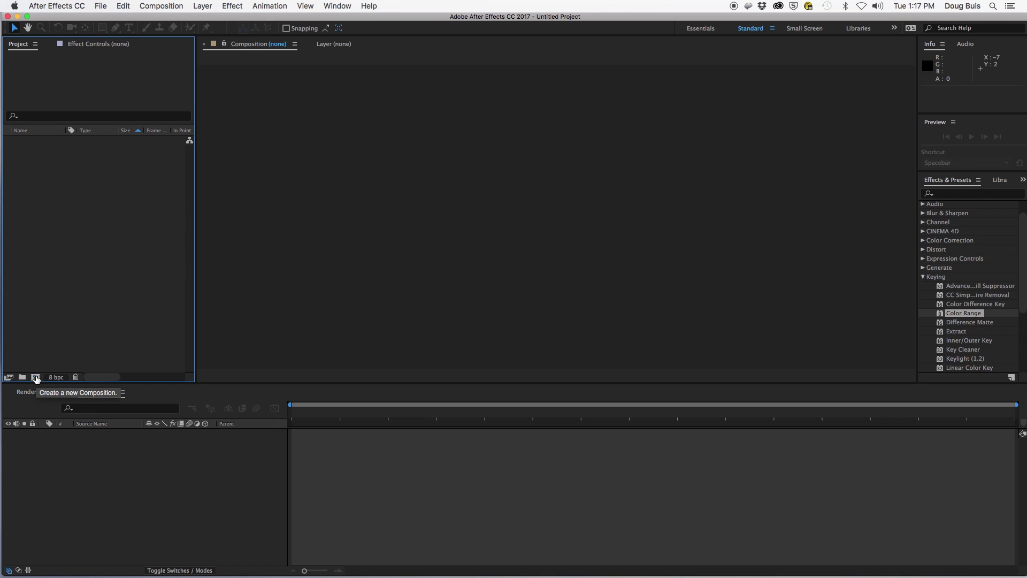
Create a new composition named test with a duration of 20 seconds
{"action": "left_click", "coordinate": [36, 379]}
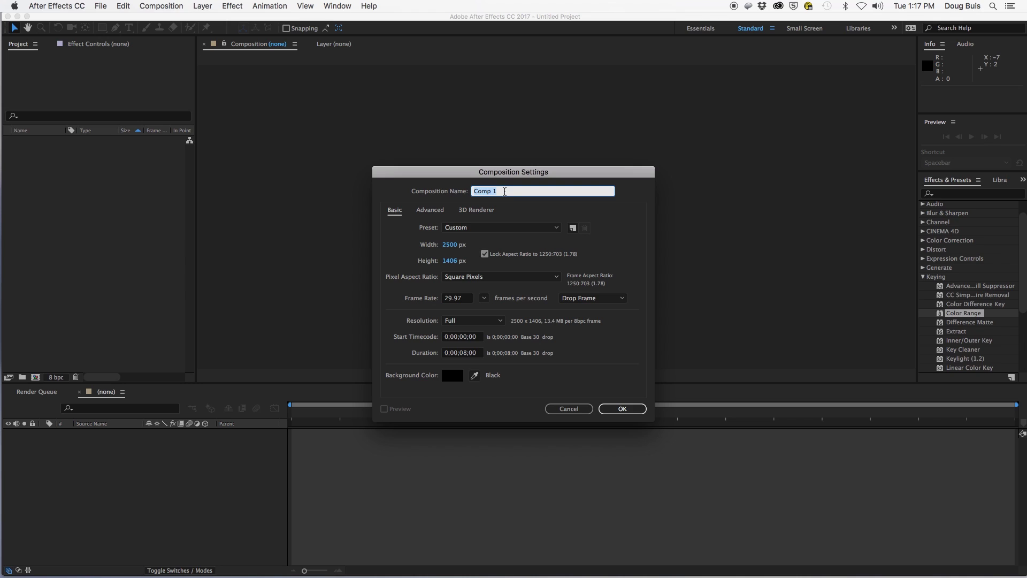
{"action": "type", "text": "test"}
{"action": "left_click", "coordinate": [466, 354]}
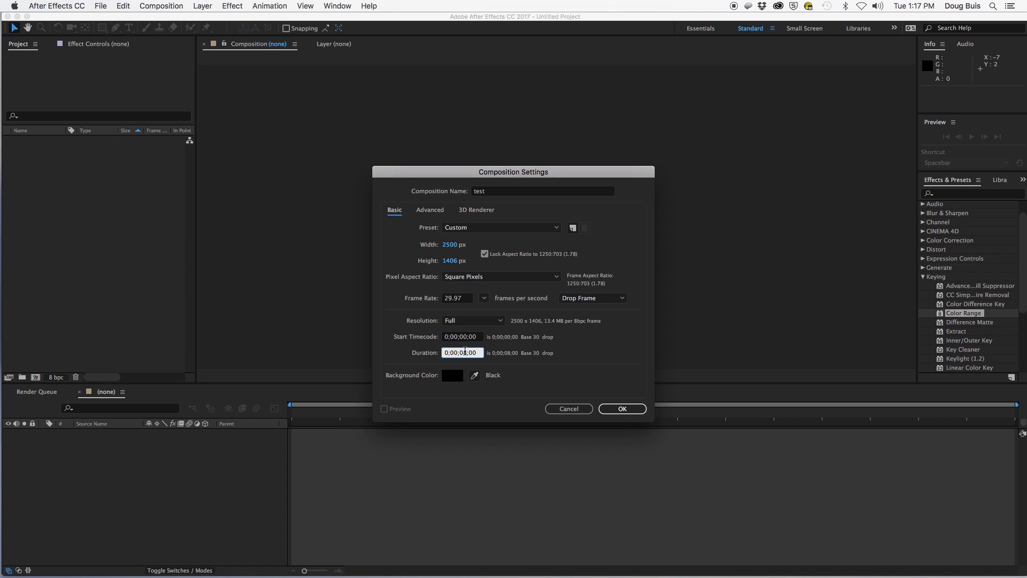
{"action": "left_click_drag", "start_coordinate": [464, 351], "coordinate": [459, 351]}
{"action": "type", "text": "20"}
{"action": "left_click", "coordinate": [623, 409]}
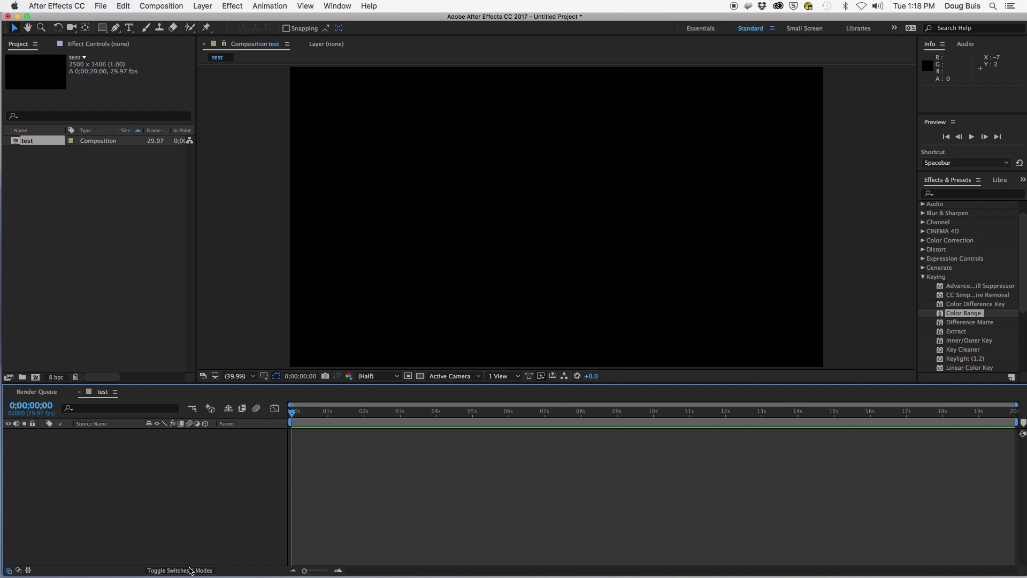
Import angel BP.mp4 from the angel wings2 folder in Finder into the project
{"action": "mouse_move", "coordinate": [122, 572]}
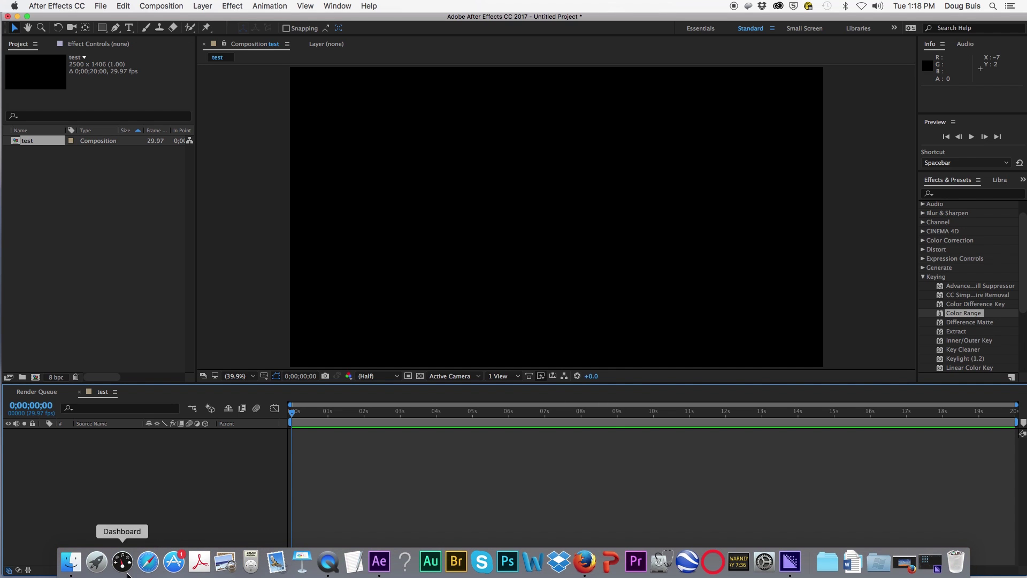
{"action": "left_click", "coordinate": [70, 561]}
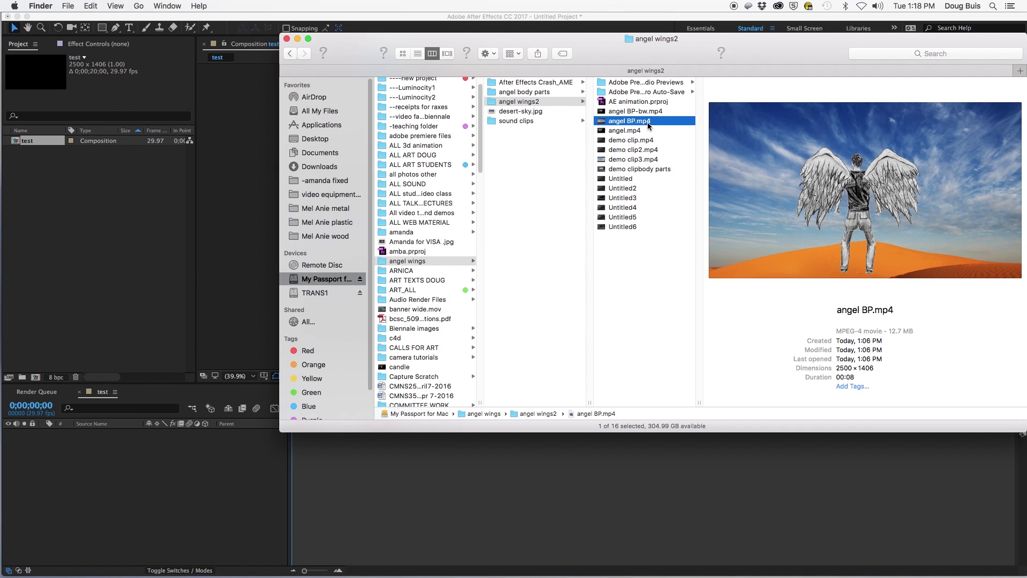
{"action": "mouse_move", "coordinate": [836, 166]}
{"action": "left_click", "coordinate": [864, 191]}
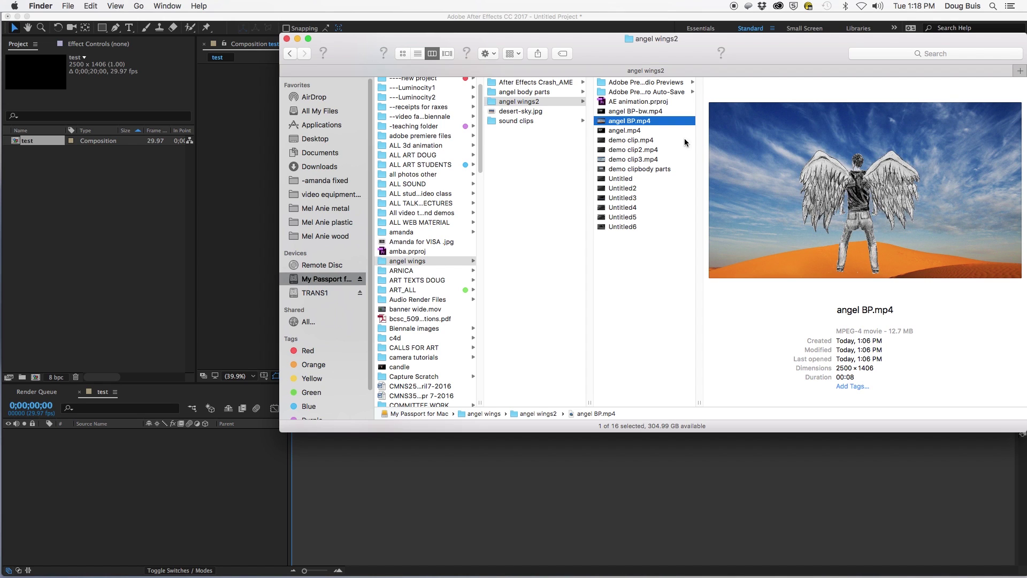
{"action": "left_click_drag", "start_coordinate": [630, 121], "coordinate": [28, 209]}
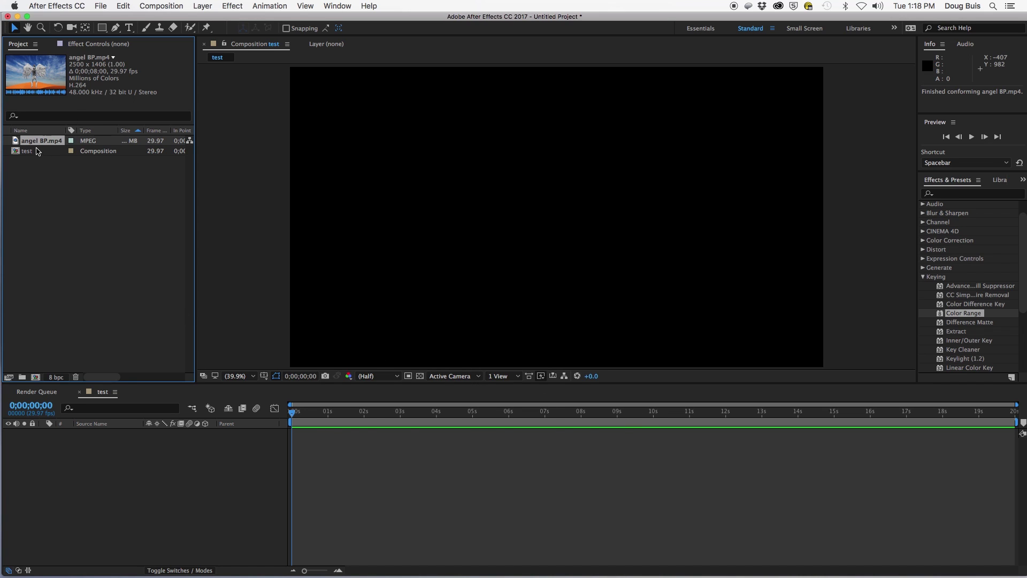
Place the angel BP.mp4 clip in the test composition's timeline and nudge its corner to fit the frame at about 100% scale
{"action": "left_click_drag", "start_coordinate": [32, 142], "coordinate": [47, 459]}
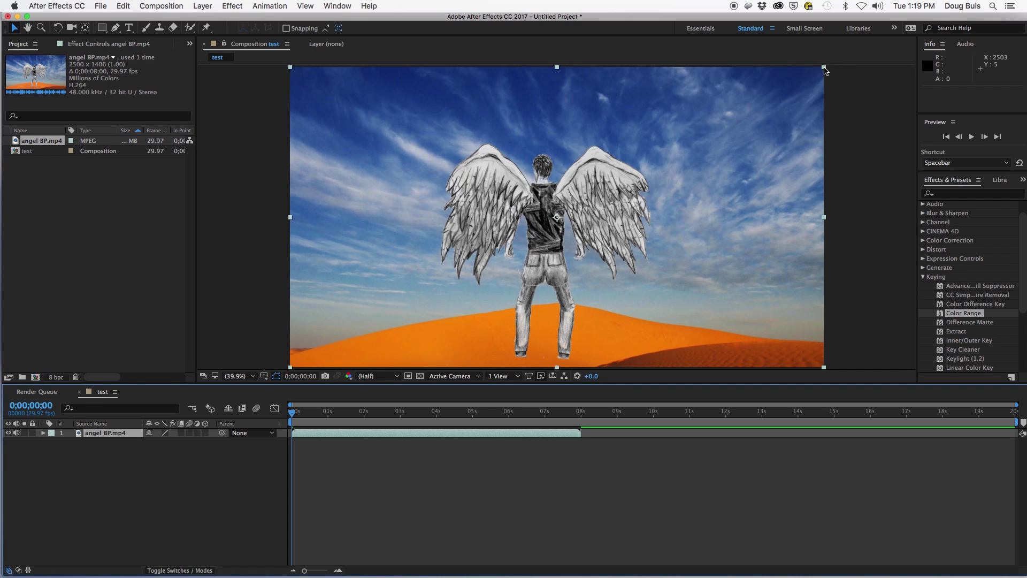
{"action": "mouse_move", "coordinate": [824, 68]}
{"action": "left_mouse_down"}
{"action": "mouse_move", "coordinate": [647, 165]}
{"action": "mouse_move", "coordinate": [909, 33]}
{"action": "mouse_move", "coordinate": [838, 77]}
{"action": "mouse_move", "coordinate": [624, 77]}
{"action": "mouse_move", "coordinate": [815, 79]}
{"action": "mouse_move", "coordinate": [823, 68]}
{"action": "left_mouse_up"}
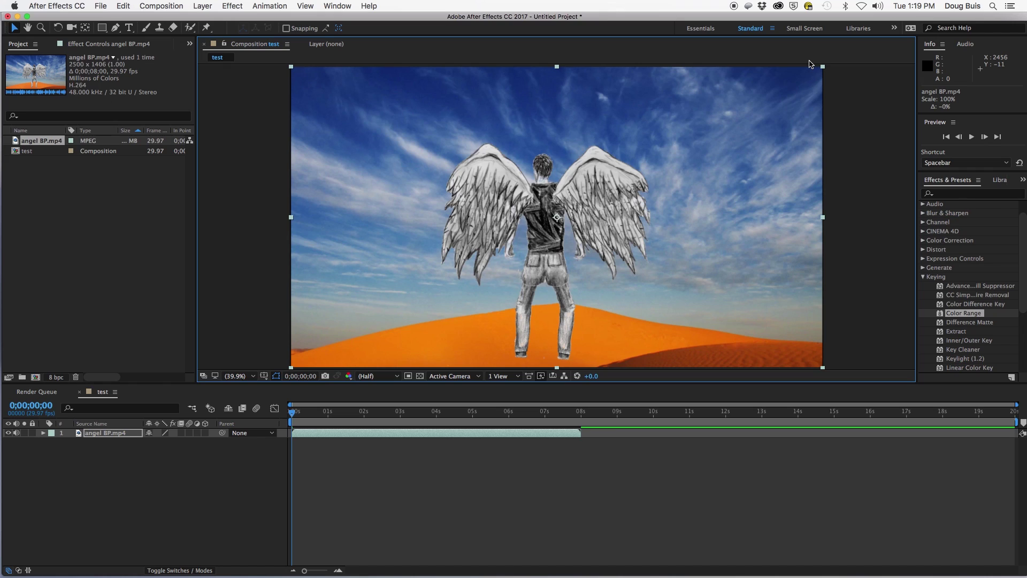
{"action": "left_click", "coordinate": [733, 9]}
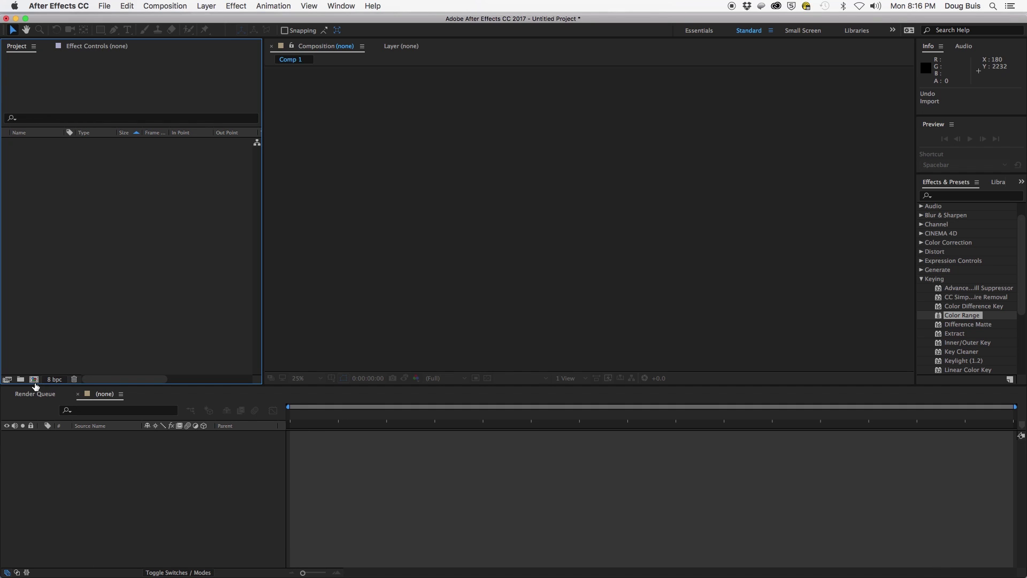
Create a new composition named angel with the preset size and duration
{"action": "left_click", "coordinate": [33, 380]}
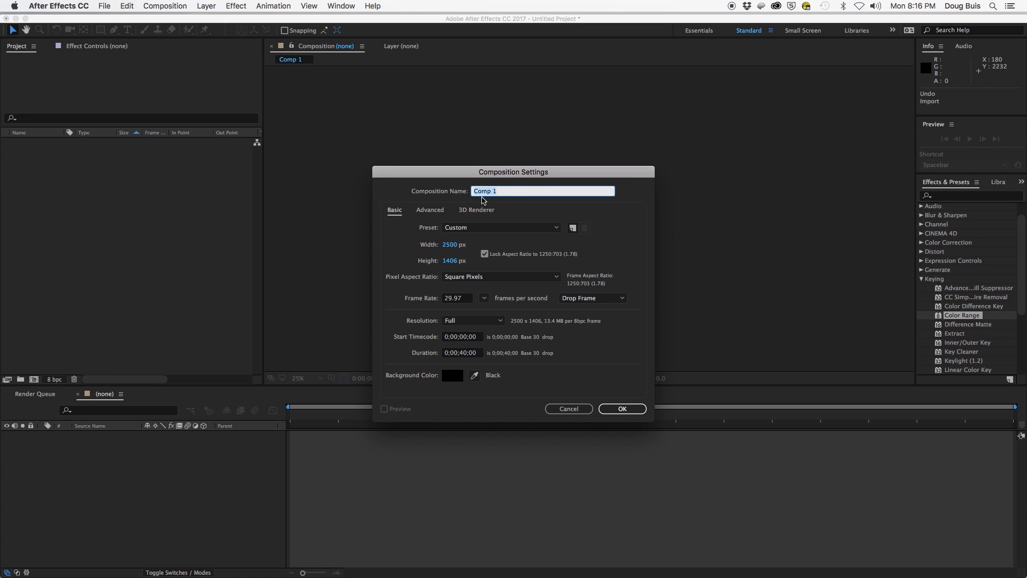
{"action": "type", "text": "angel"}
{"action": "left_click", "coordinate": [623, 408]}
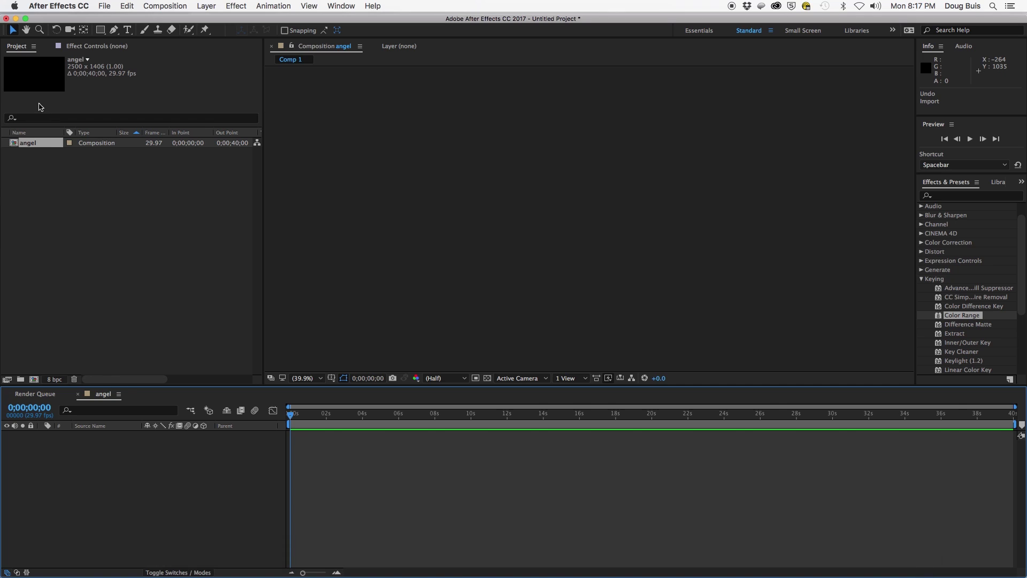
Import the angel_walking_away_ JPEG image from the Desktop into the project
{"action": "left_click", "coordinate": [105, 6]}
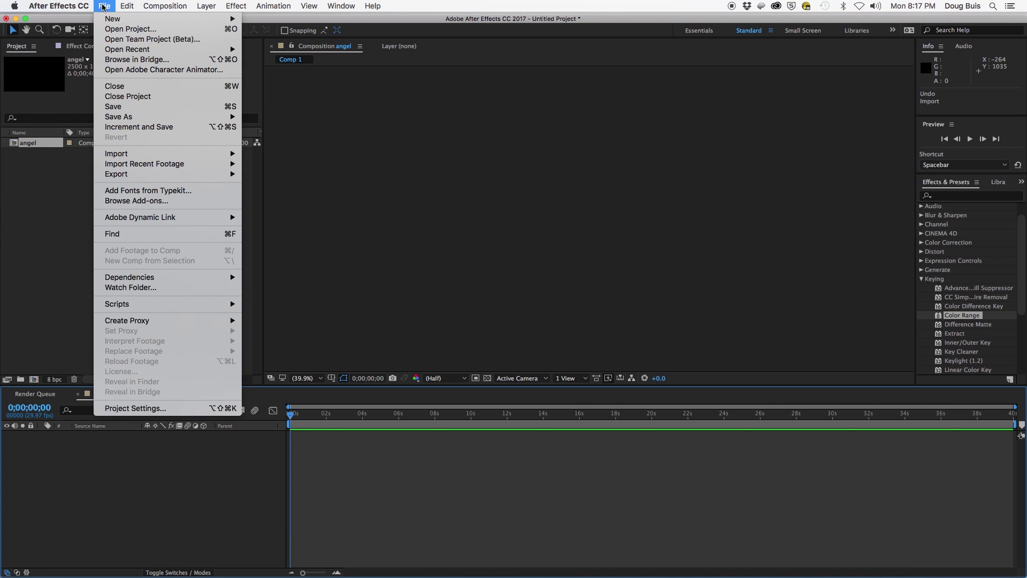
{"action": "mouse_move", "coordinate": [118, 157]}
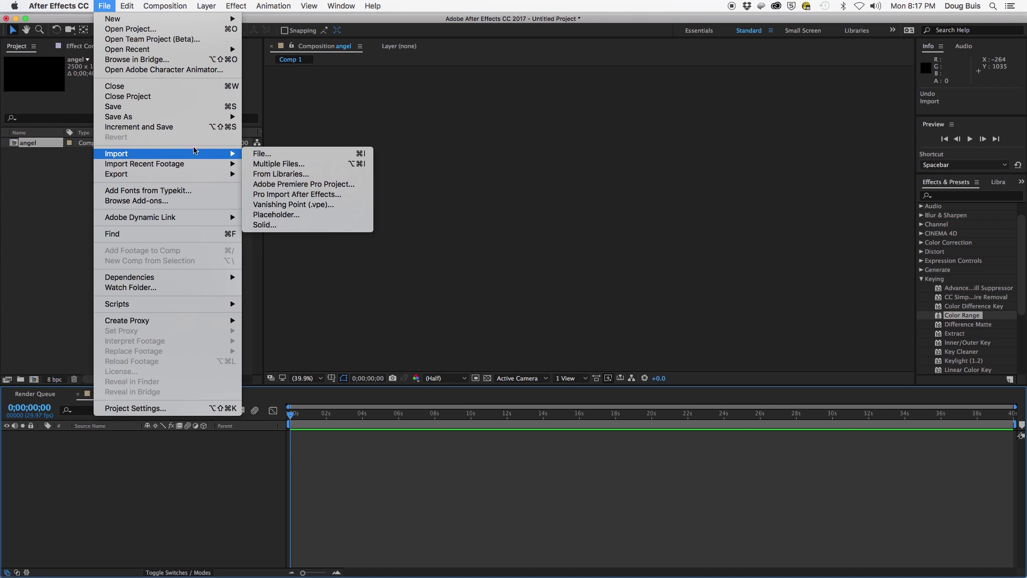
{"action": "left_click", "coordinate": [257, 153]}
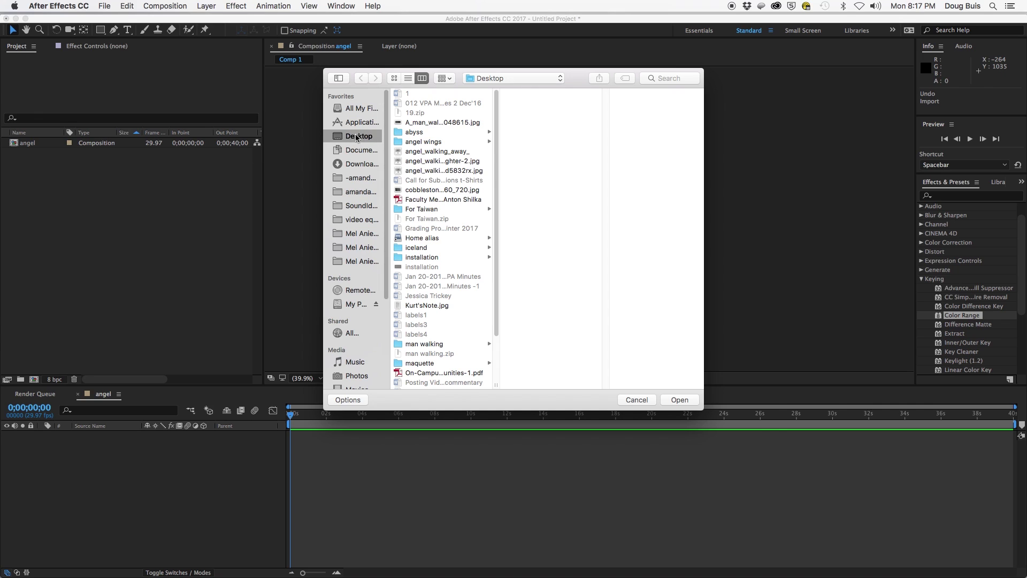
{"action": "left_click", "coordinate": [422, 154]}
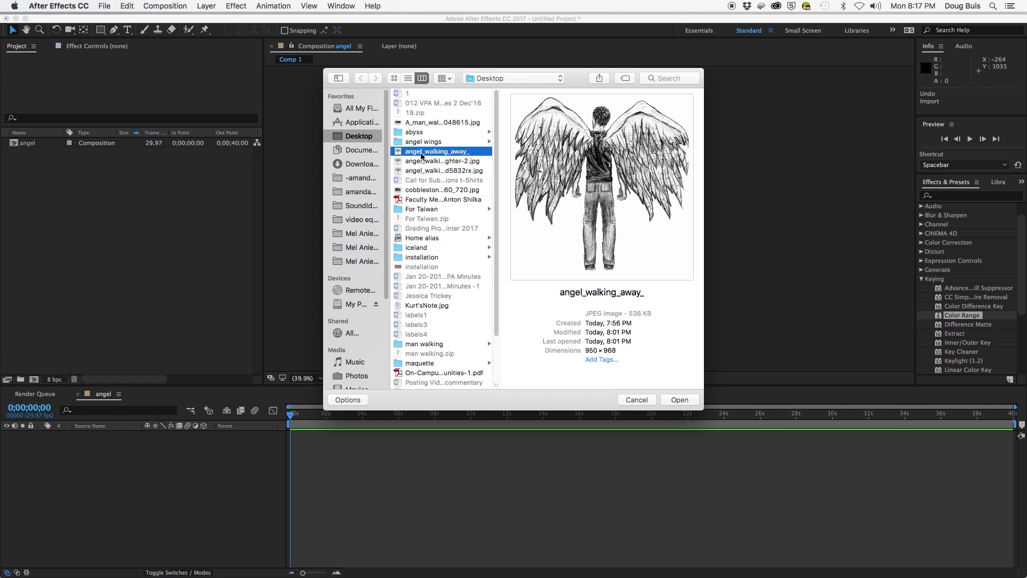
{"action": "left_click", "coordinate": [687, 403]}
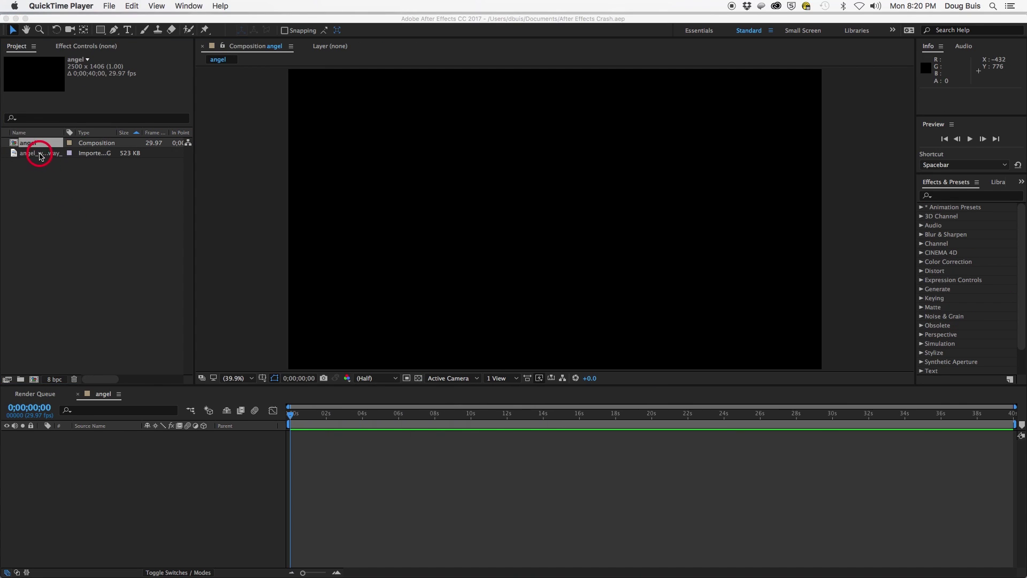
Add the angel_walking_away_ image to the angel composition and enlarge it to about 133% width and 121% height
{"action": "left_click", "coordinate": [38, 157]}
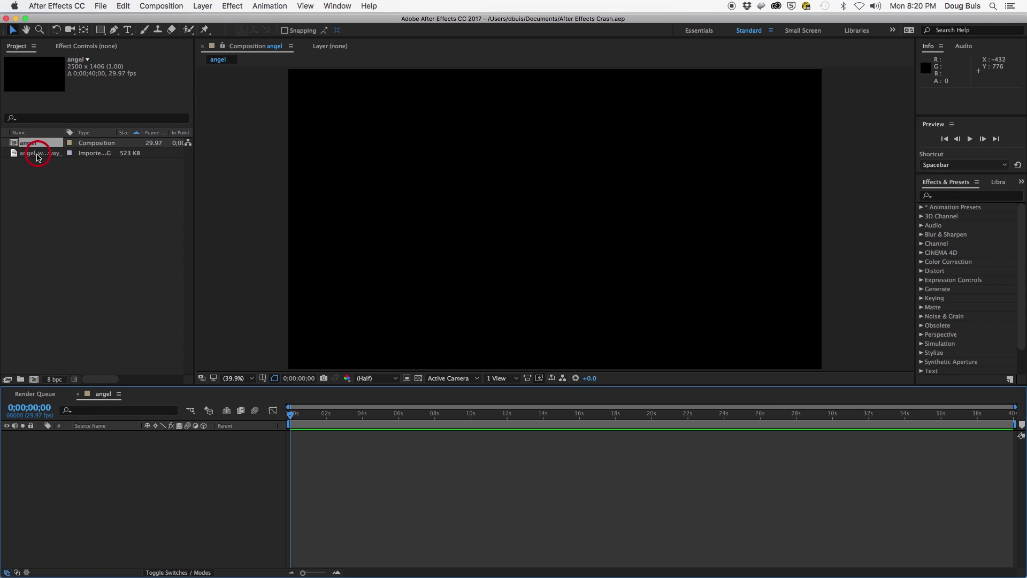
{"action": "left_click", "coordinate": [38, 156]}
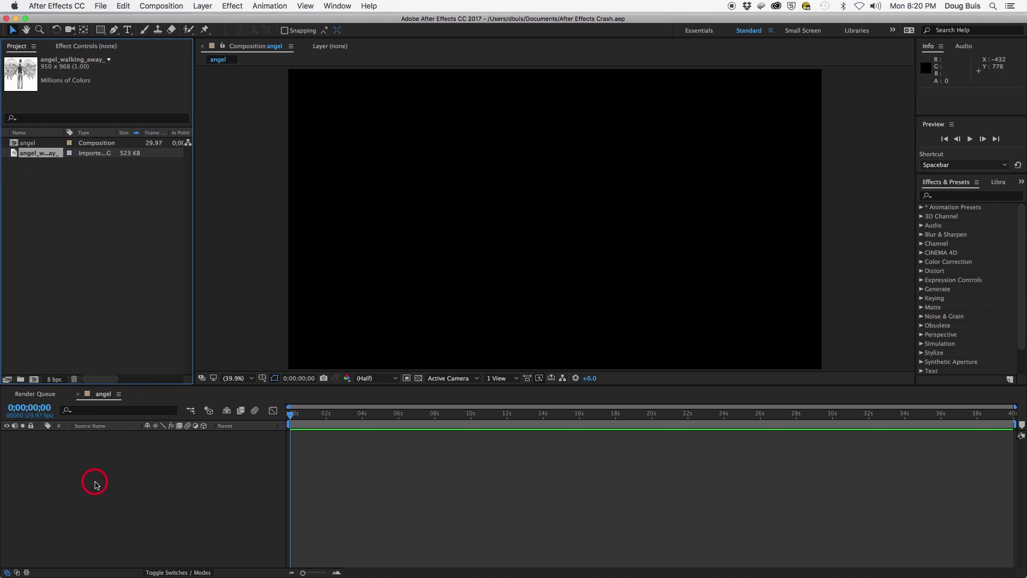
{"action": "left_click_drag", "start_coordinate": [29, 154], "coordinate": [62, 172]}
{"action": "left_click_drag", "start_coordinate": [75, 287], "coordinate": [38, 448]}
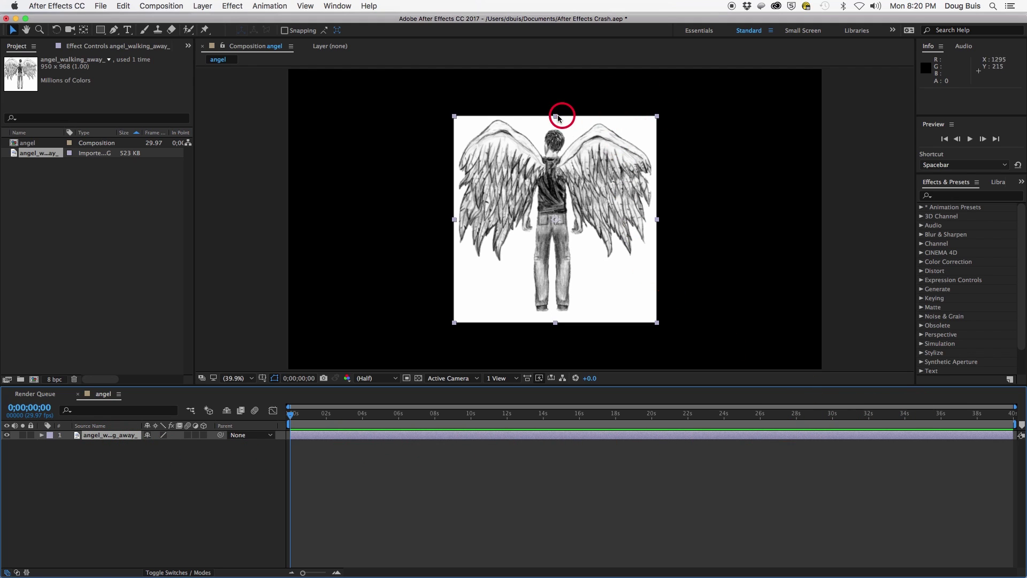
{"action": "left_click_drag", "start_coordinate": [454, 116], "coordinate": [427, 95]}
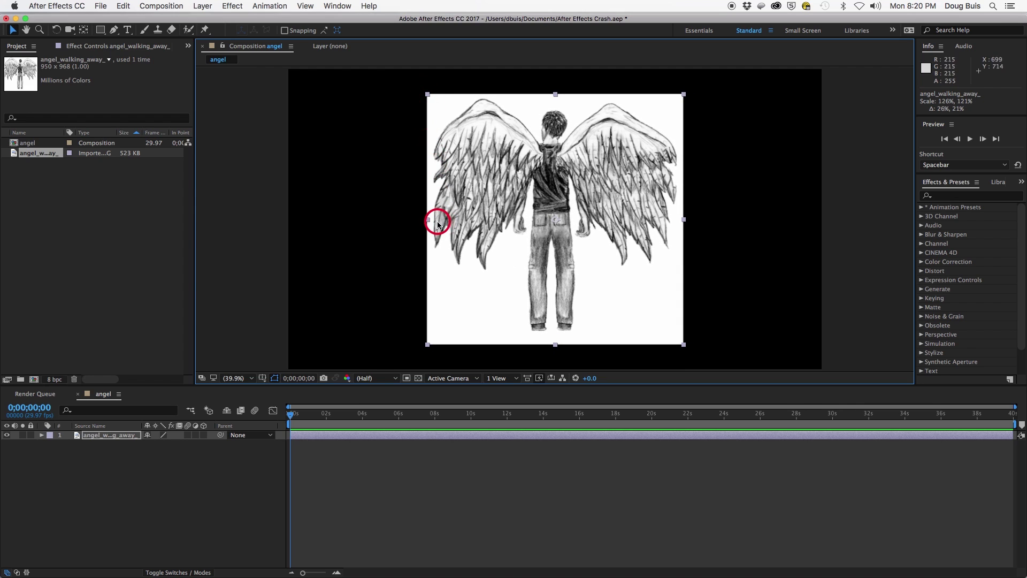
{"action": "left_click_drag", "start_coordinate": [426, 219], "coordinate": [426, 219]}
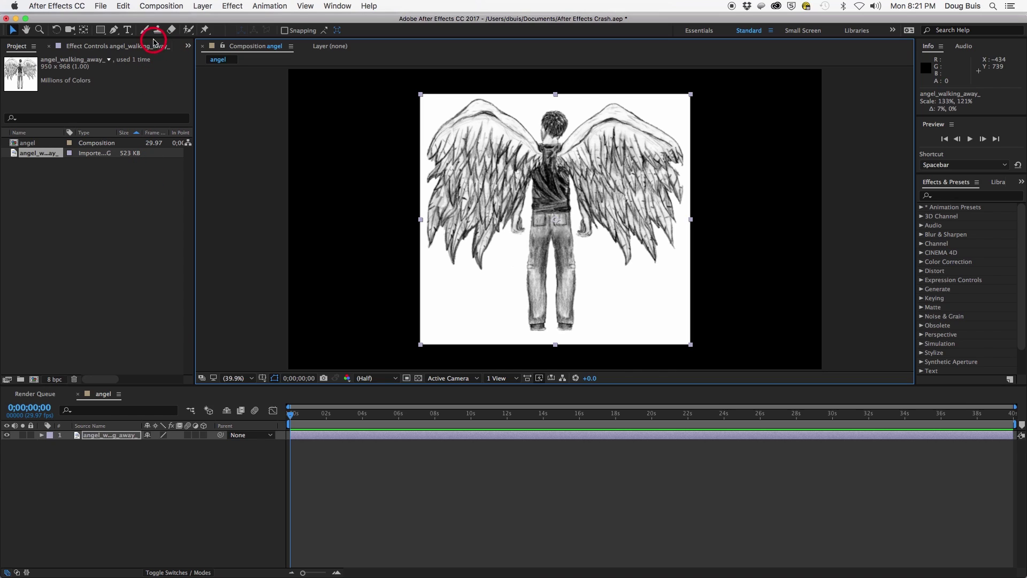
Try to cut out the figure with a closed Pen tool mask traced roughly around the wings and legs, and undo the mask
{"action": "left_click", "coordinate": [114, 31]}
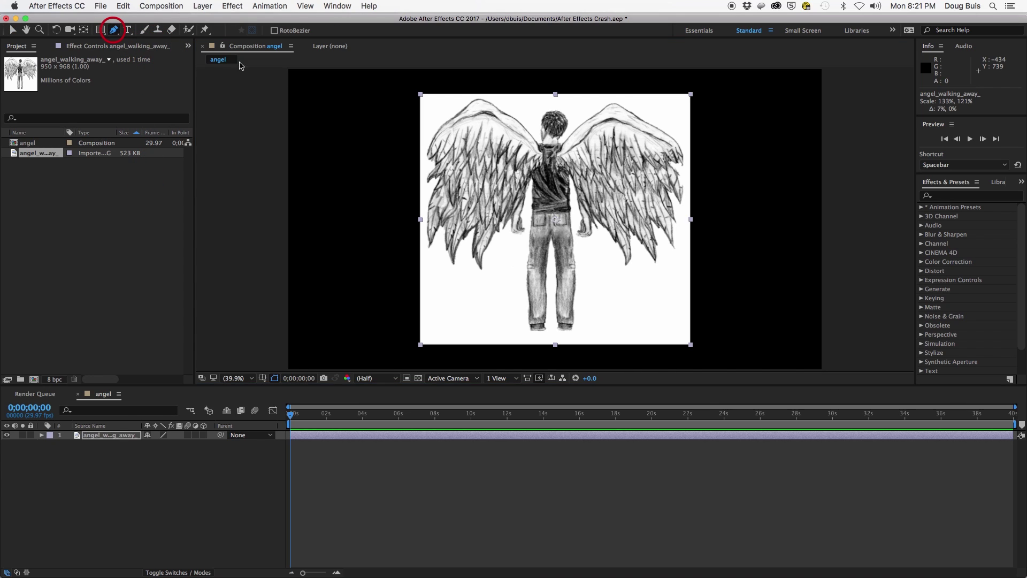
{"action": "left_click", "coordinate": [539, 135]}
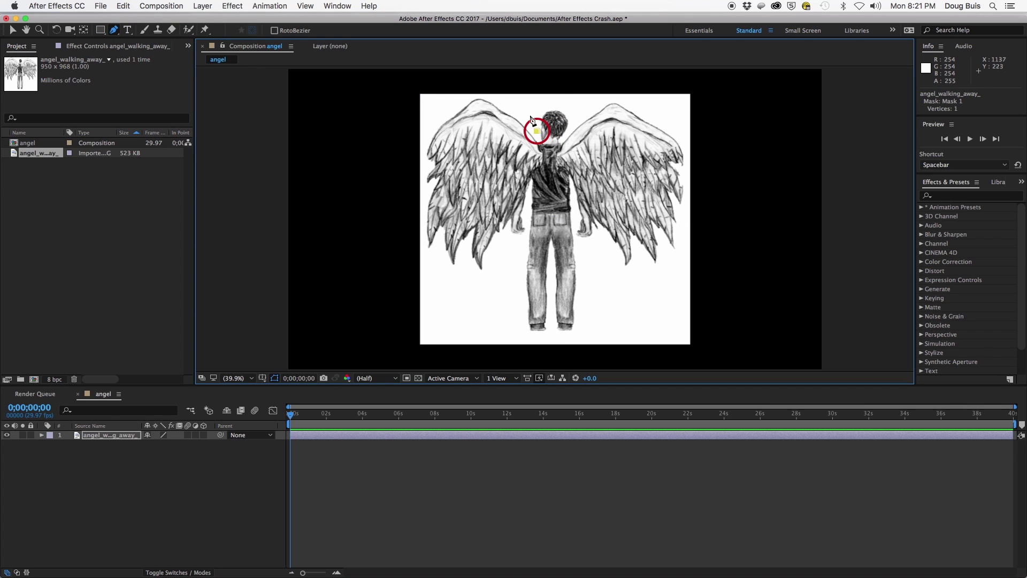
{"action": "left_click", "coordinate": [483, 97]}
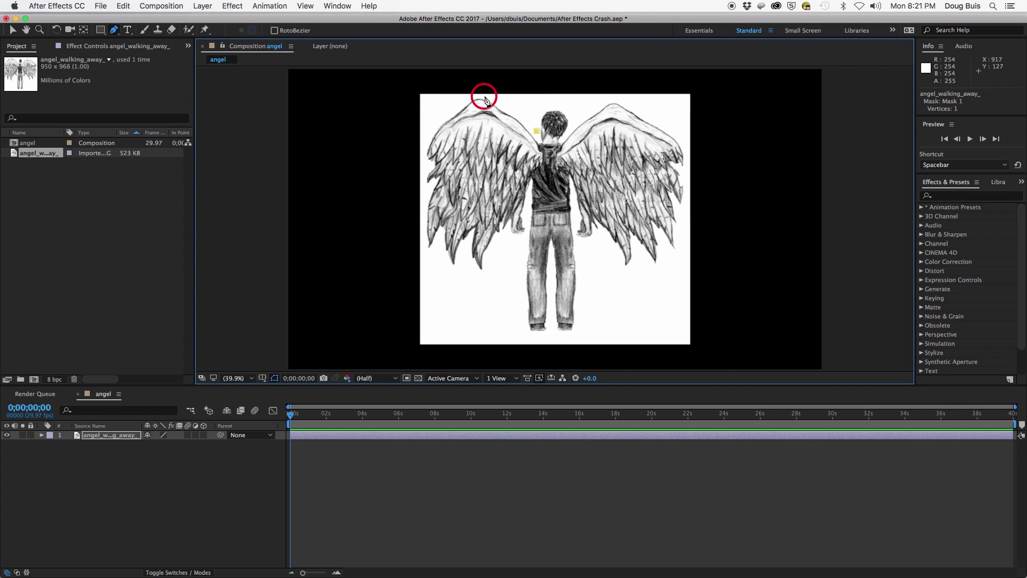
{"action": "left_click", "coordinate": [428, 129]}
{"action": "left_click", "coordinate": [425, 191]}
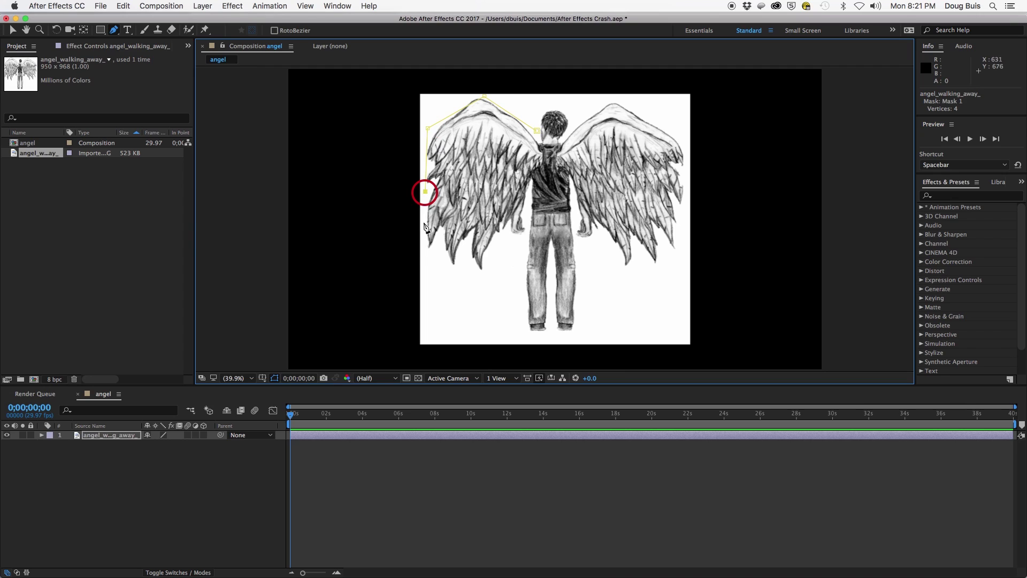
{"action": "left_click", "coordinate": [432, 269]}
{"action": "left_click", "coordinate": [452, 273]}
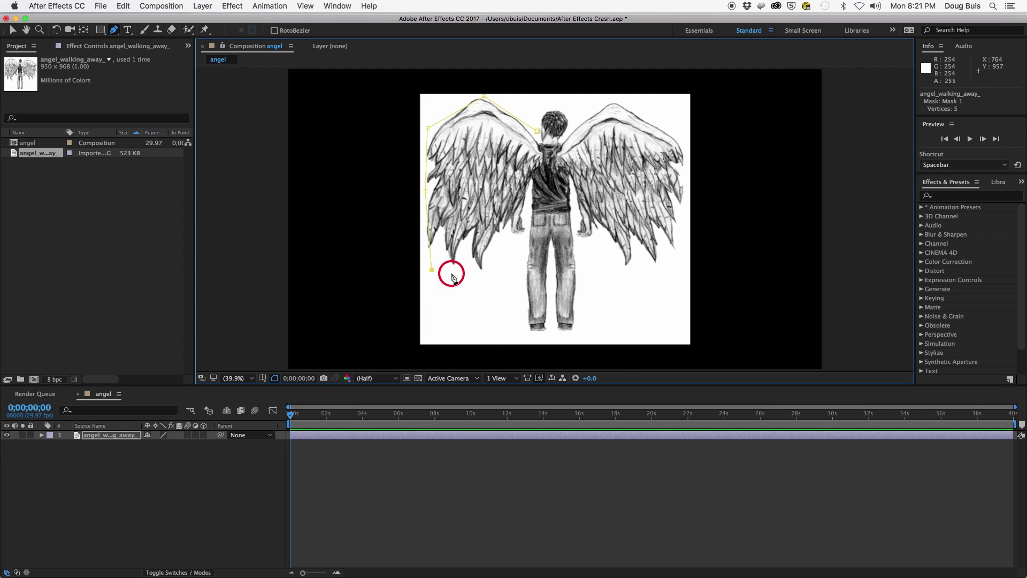
{"action": "left_click", "coordinate": [509, 245]}
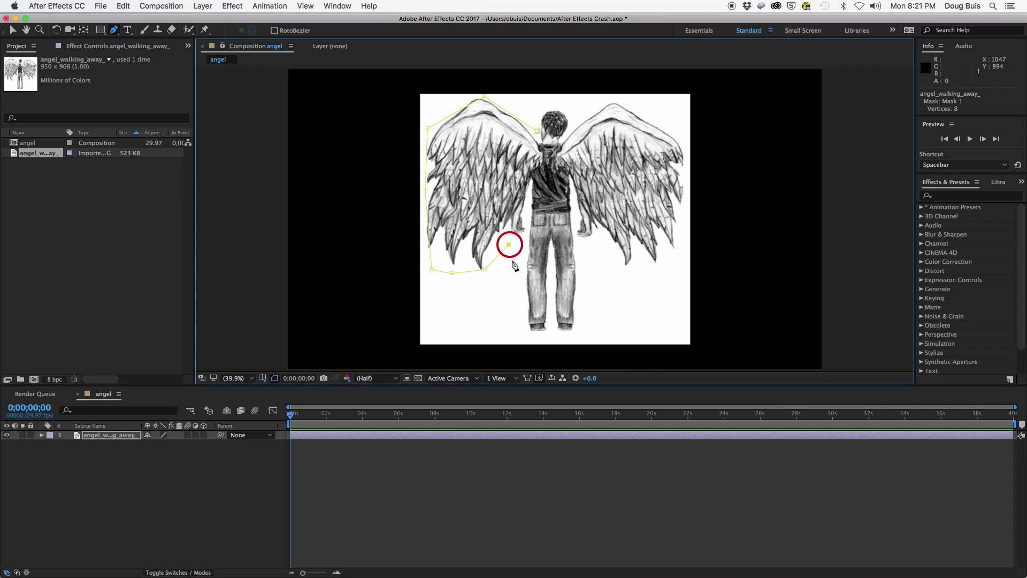
{"action": "left_click", "coordinate": [522, 248]}
{"action": "left_click", "coordinate": [519, 286]}
{"action": "left_click", "coordinate": [520, 312]}
{"action": "left_click", "coordinate": [553, 335]}
{"action": "left_click", "coordinate": [584, 274]}
{"action": "left_click", "coordinate": [595, 239]}
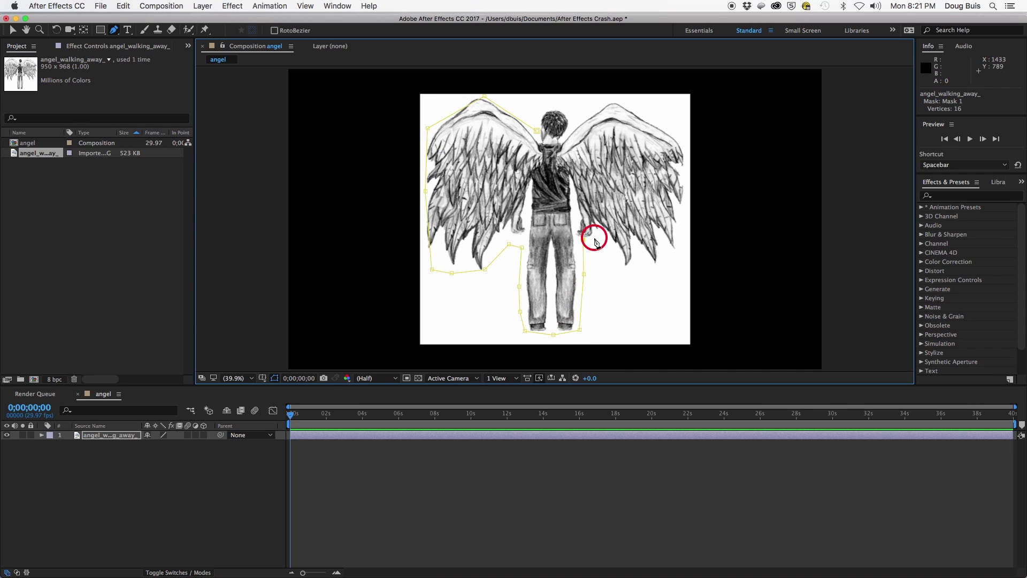
{"action": "left_click", "coordinate": [638, 265]}
{"action": "left_click", "coordinate": [681, 225]}
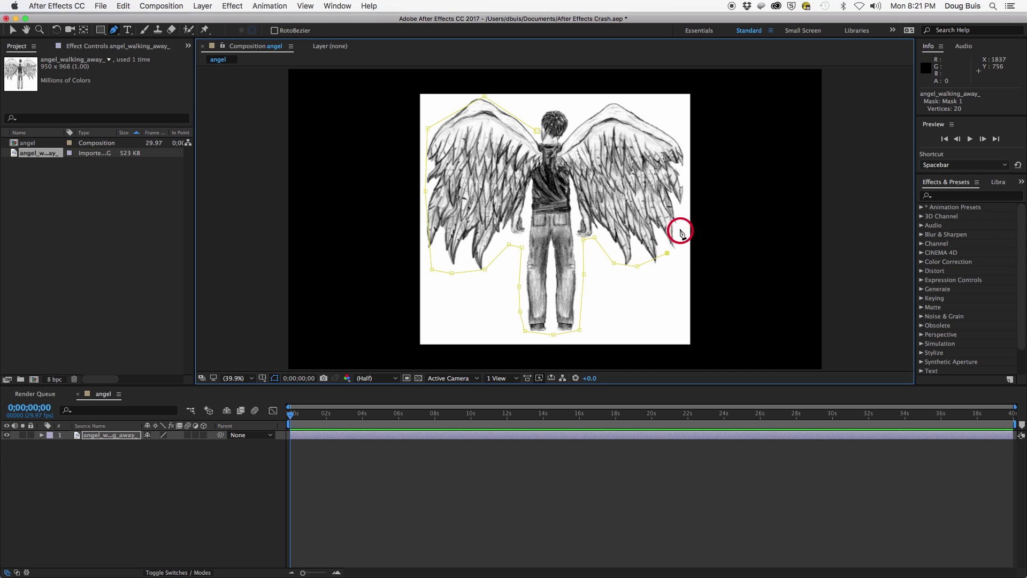
{"action": "left_click", "coordinate": [684, 170]}
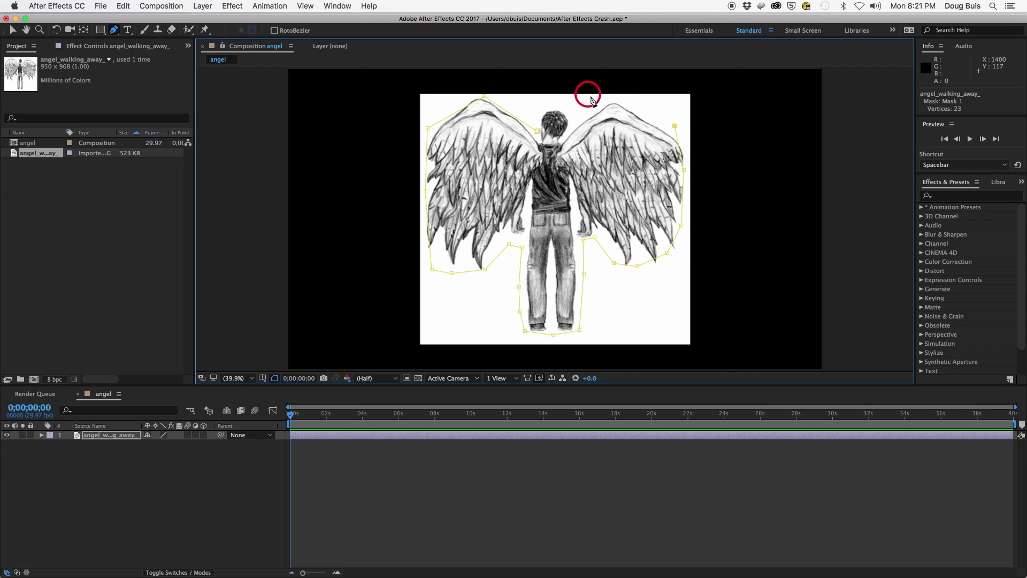
{"action": "left_click", "coordinate": [656, 104]}
{"action": "left_click", "coordinate": [581, 112]}
{"action": "left_click", "coordinate": [560, 136]}
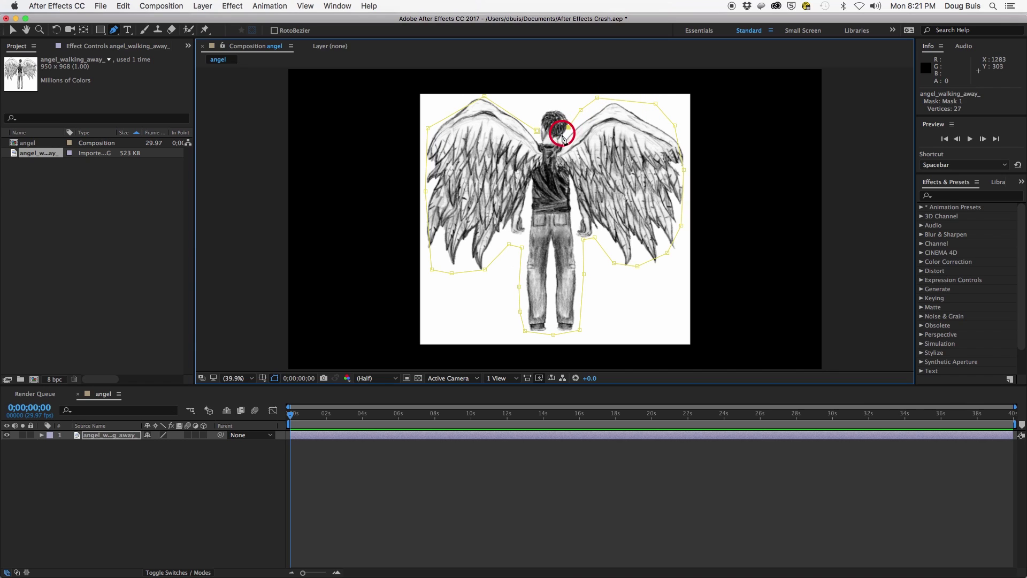
{"action": "left_click", "coordinate": [536, 131]}
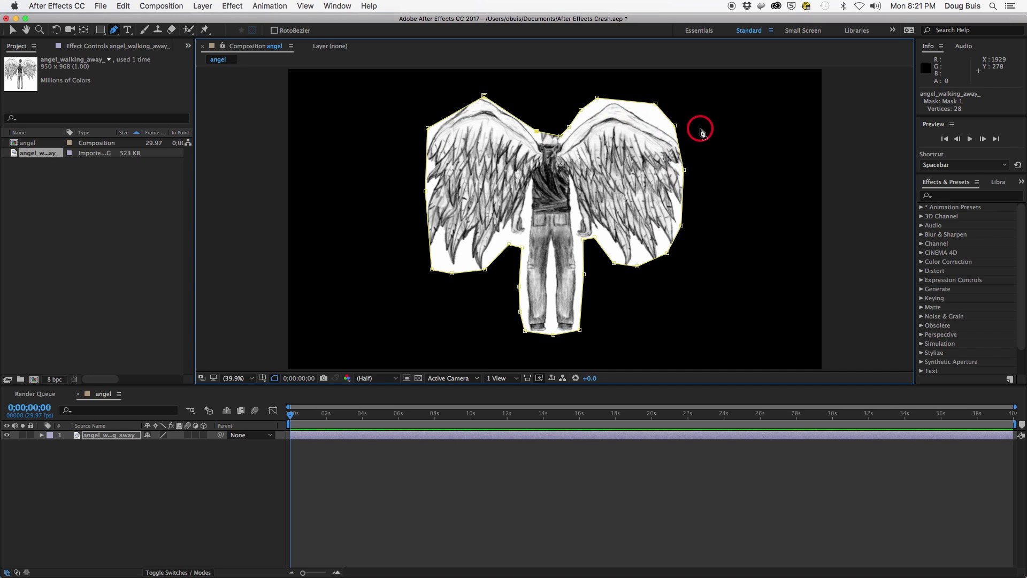
{"action": "key", "text": "super+z"}
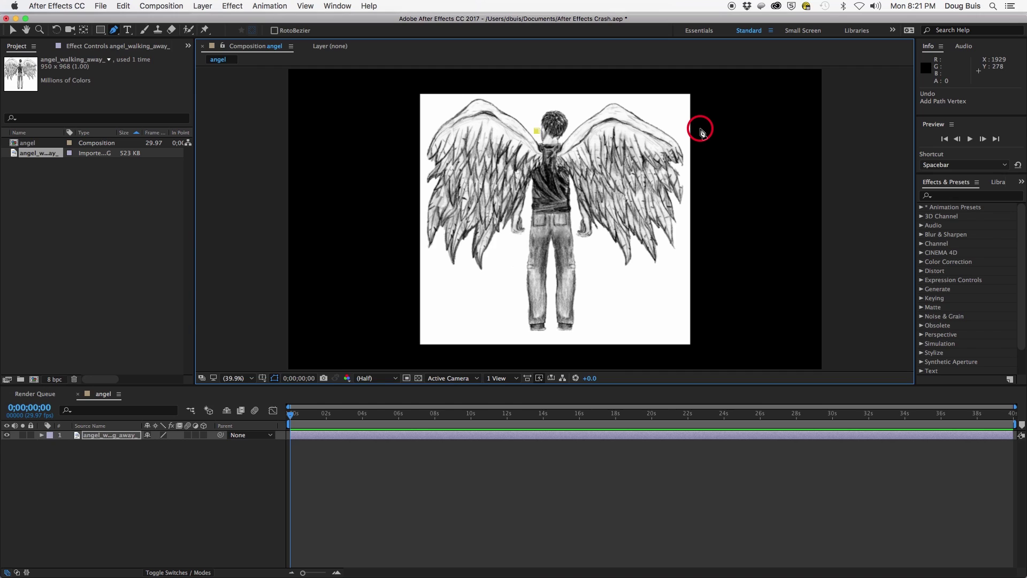
{"action": "key", "text": "super+z"}
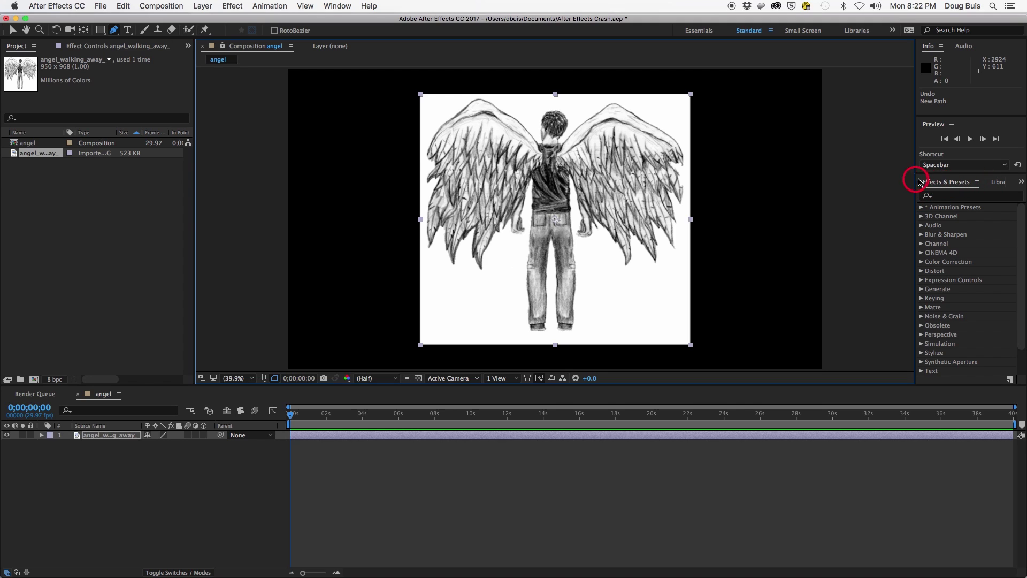
Key out the drawing's white background with the Color Range effect and rescale the layer to about 131% width and 124% height
{"action": "left_click", "coordinate": [921, 298]}
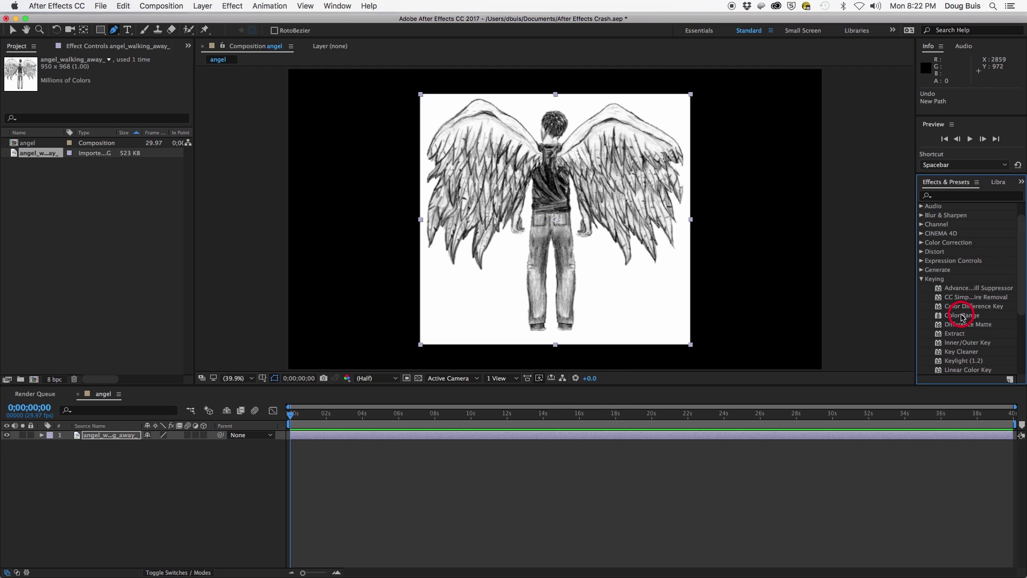
{"action": "left_click_drag", "start_coordinate": [963, 318], "coordinate": [552, 194]}
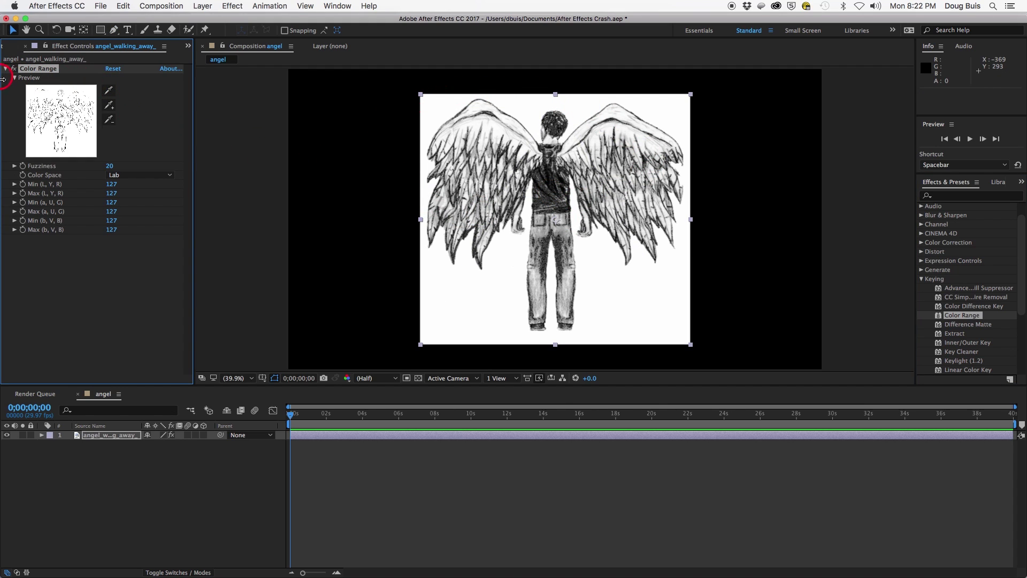
{"action": "left_click", "coordinate": [109, 91]}
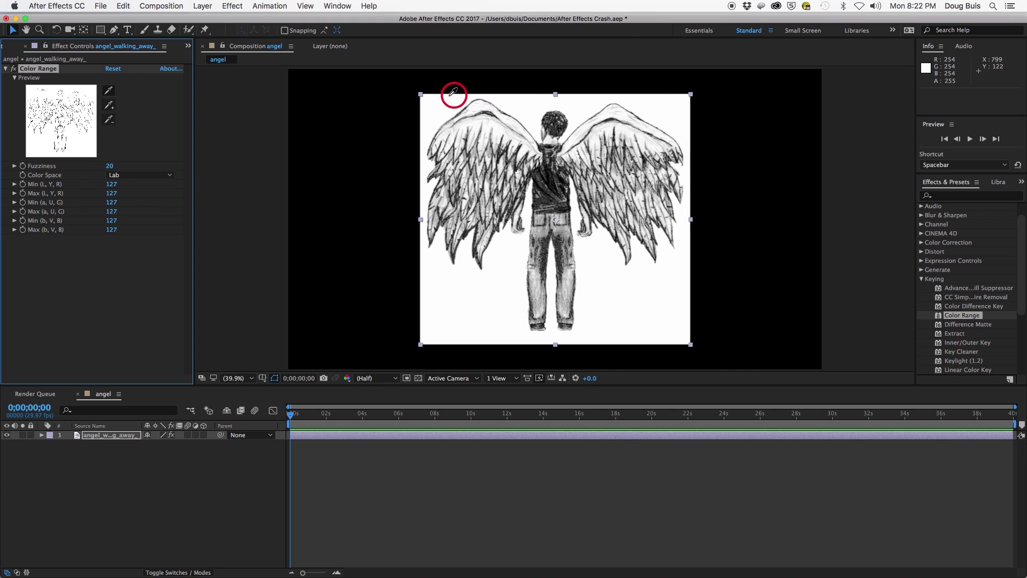
{"action": "left_click", "coordinate": [606, 296]}
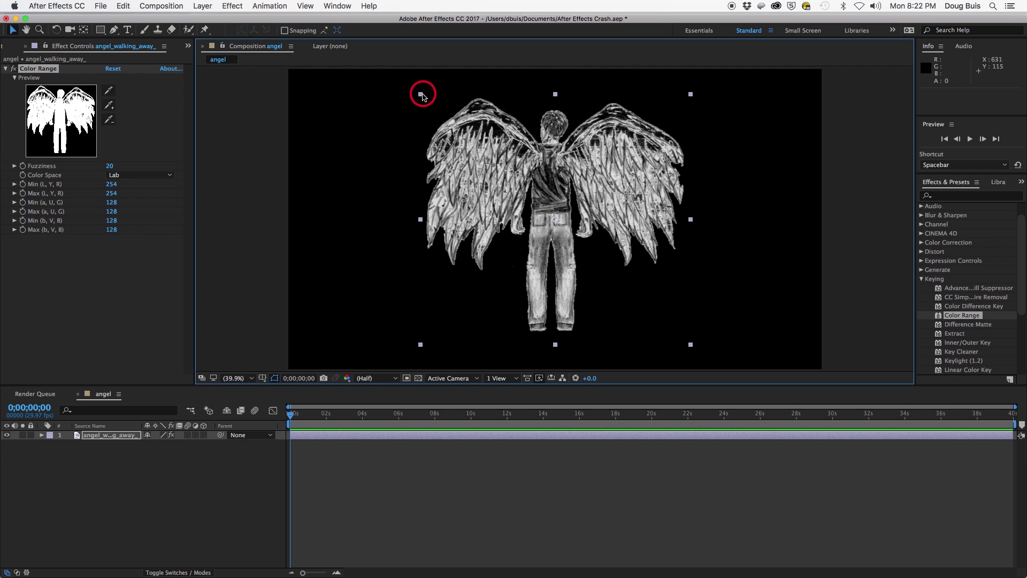
{"action": "mouse_move", "coordinate": [420, 94]}
{"action": "left_mouse_down"}
{"action": "mouse_move", "coordinate": [411, 95]}
{"action": "mouse_move", "coordinate": [423, 94]}
{"action": "left_mouse_up"}
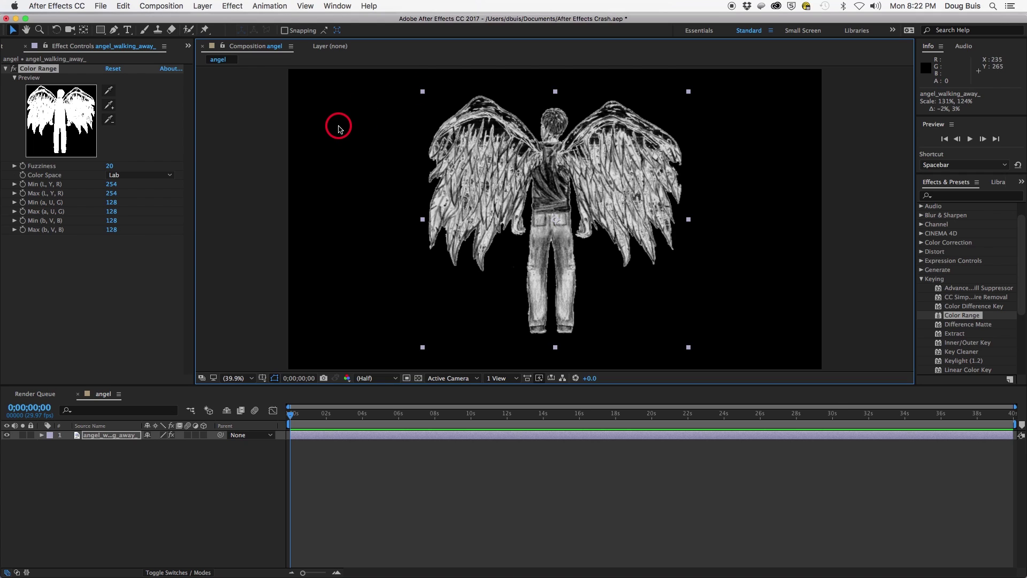
Place Puppet pins at the top of each wing and at both shoulders, nudging the right wing's top pin to test the deformation
{"action": "left_click", "coordinate": [205, 31]}
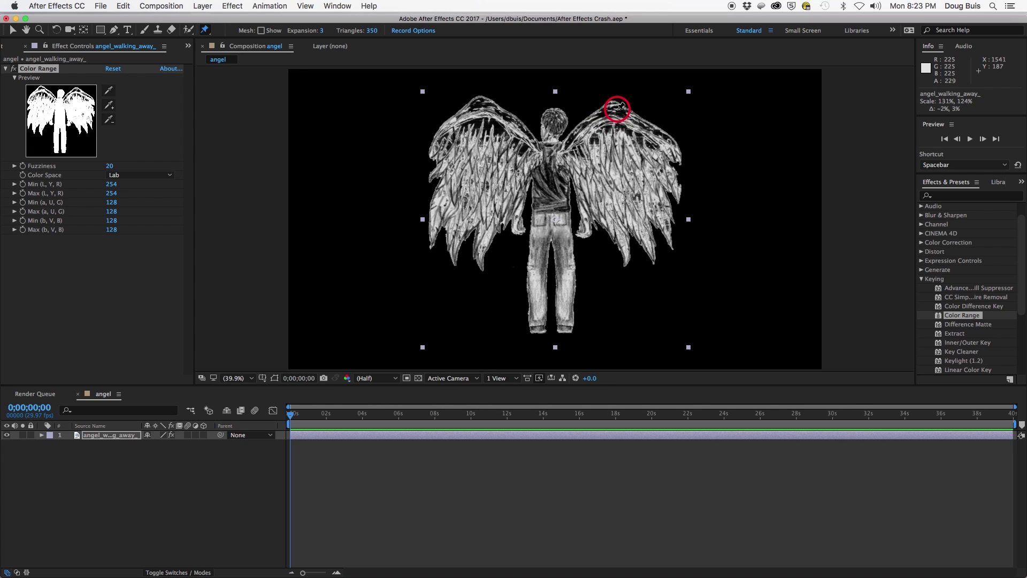
{"action": "left_click", "coordinate": [610, 108]}
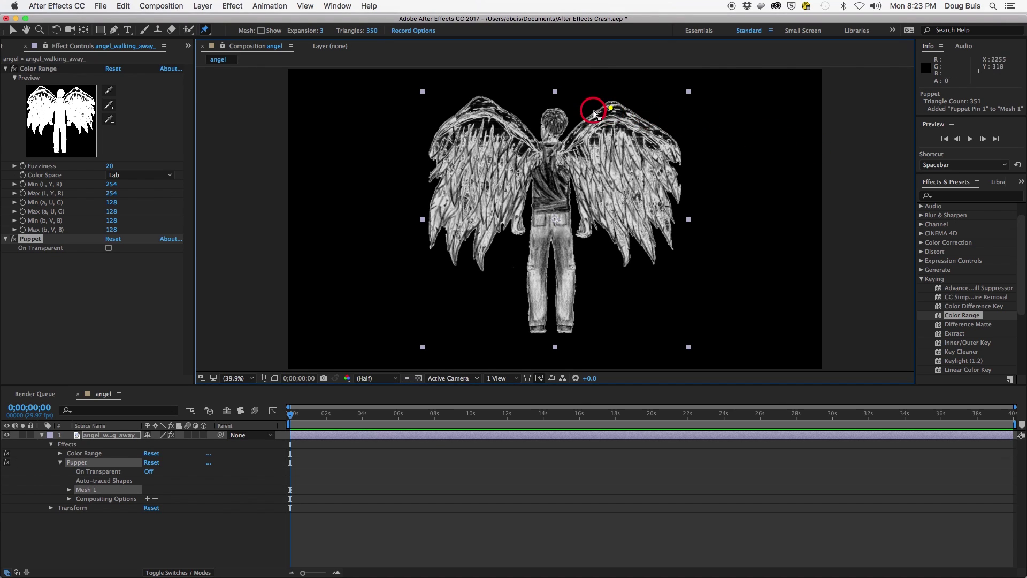
{"action": "left_click_drag", "start_coordinate": [611, 108], "coordinate": [610, 106]}
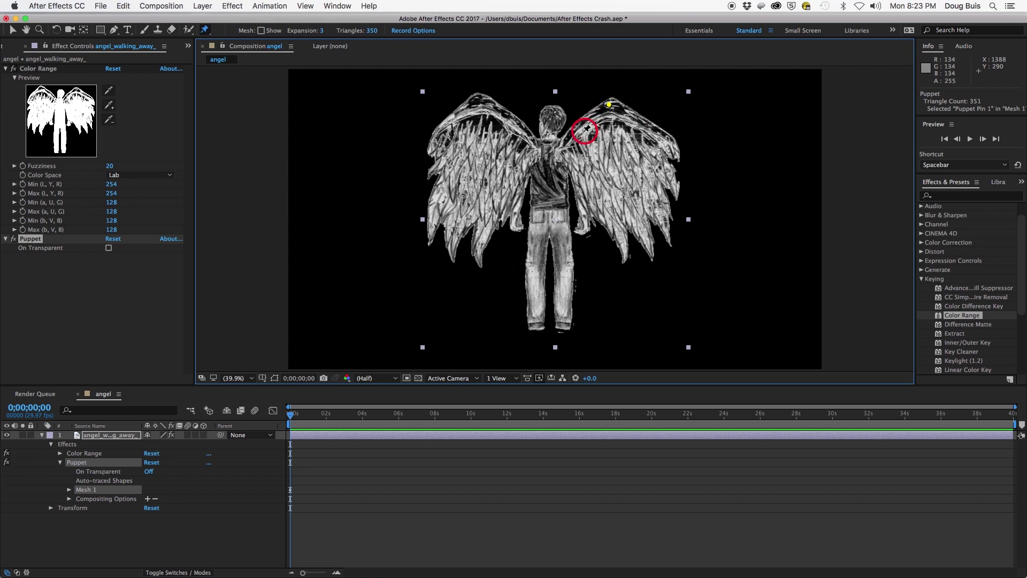
{"action": "left_click", "coordinate": [563, 154]}
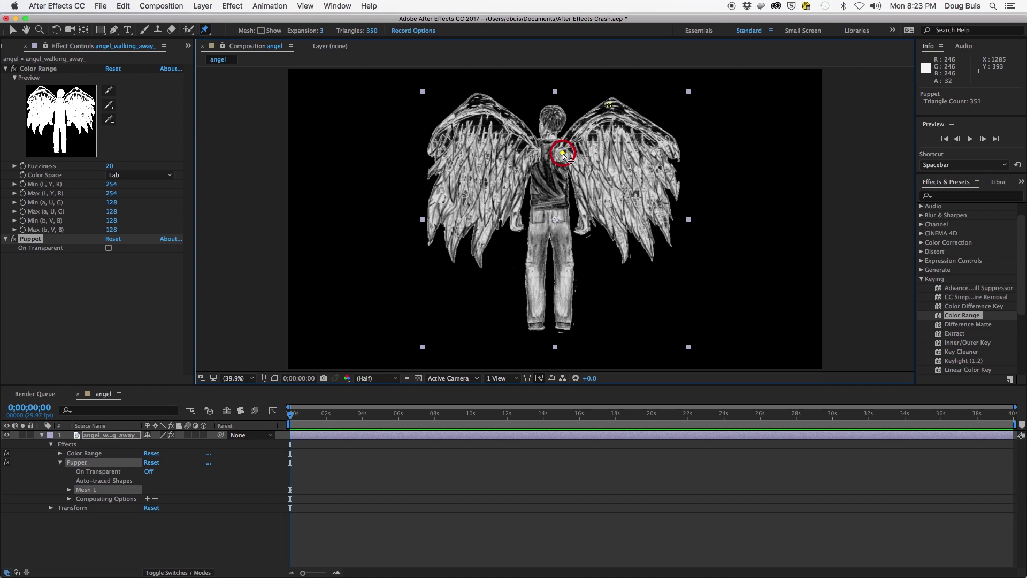
{"action": "left_click", "coordinate": [610, 105]}
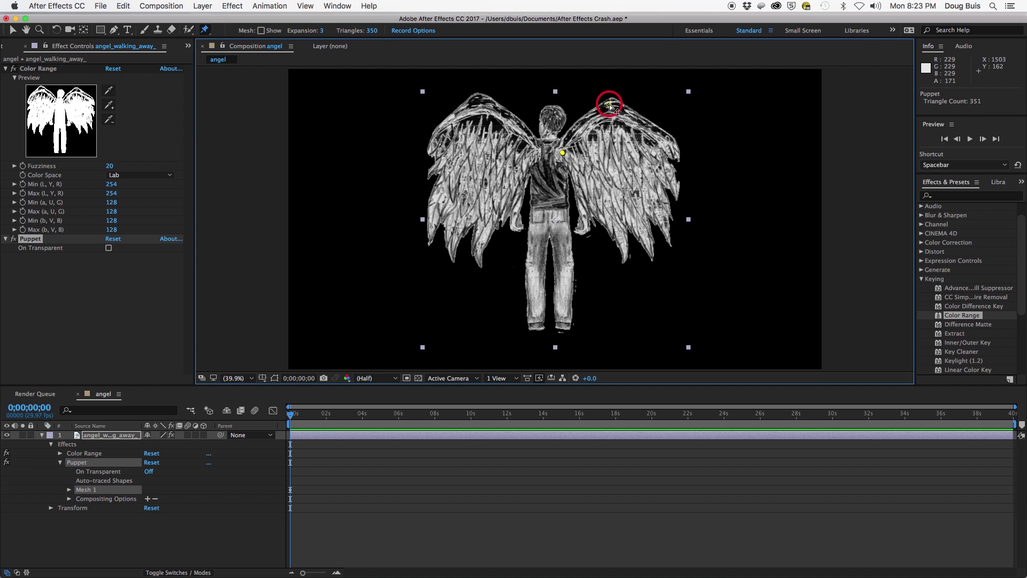
{"action": "mouse_move", "coordinate": [610, 105]}
{"action": "left_mouse_down"}
{"action": "mouse_move", "coordinate": [615, 136]}
{"action": "mouse_move", "coordinate": [591, 101]}
{"action": "mouse_move", "coordinate": [608, 109]}
{"action": "left_mouse_up"}
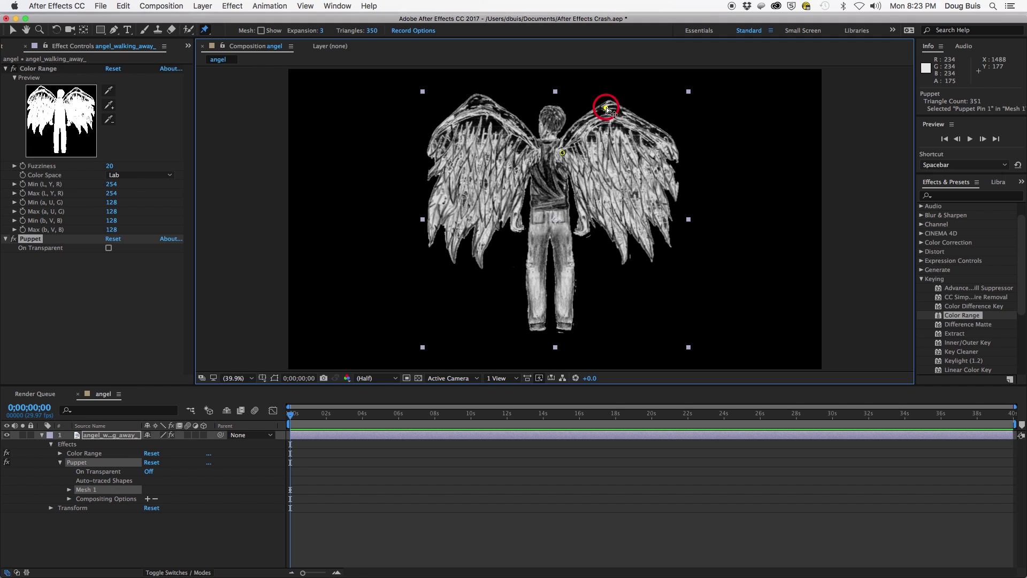
{"action": "left_click", "coordinate": [531, 156]}
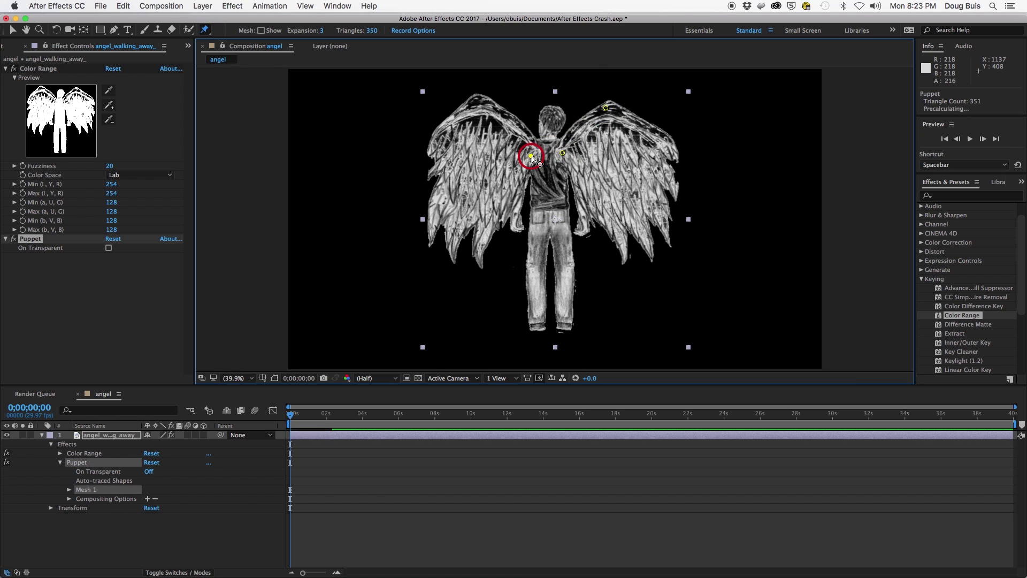
{"action": "left_click", "coordinate": [476, 98]}
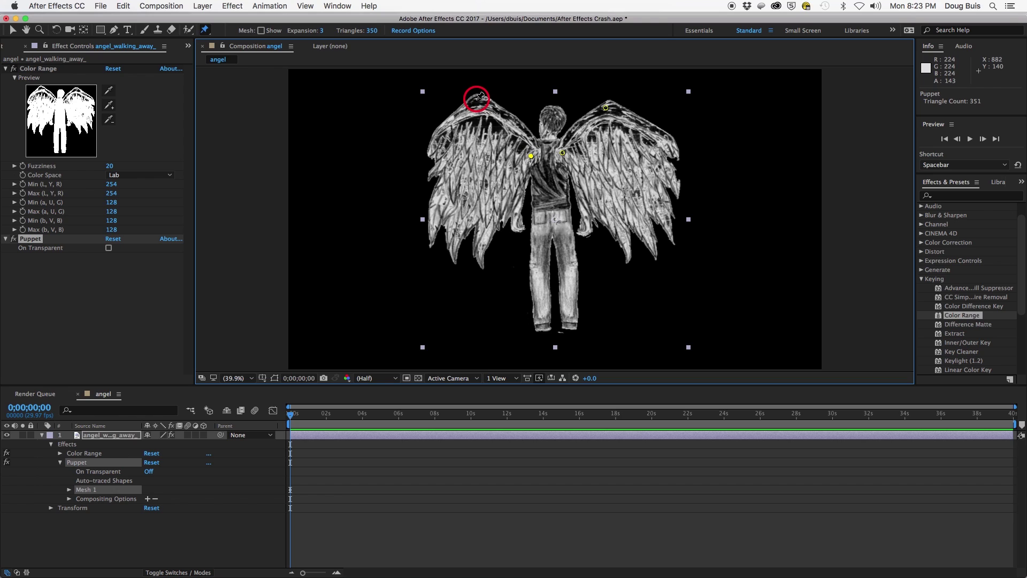
Replace the Puppet pin at the top of the right wing with one near that wing's outer edge
{"action": "left_click", "coordinate": [605, 108]}
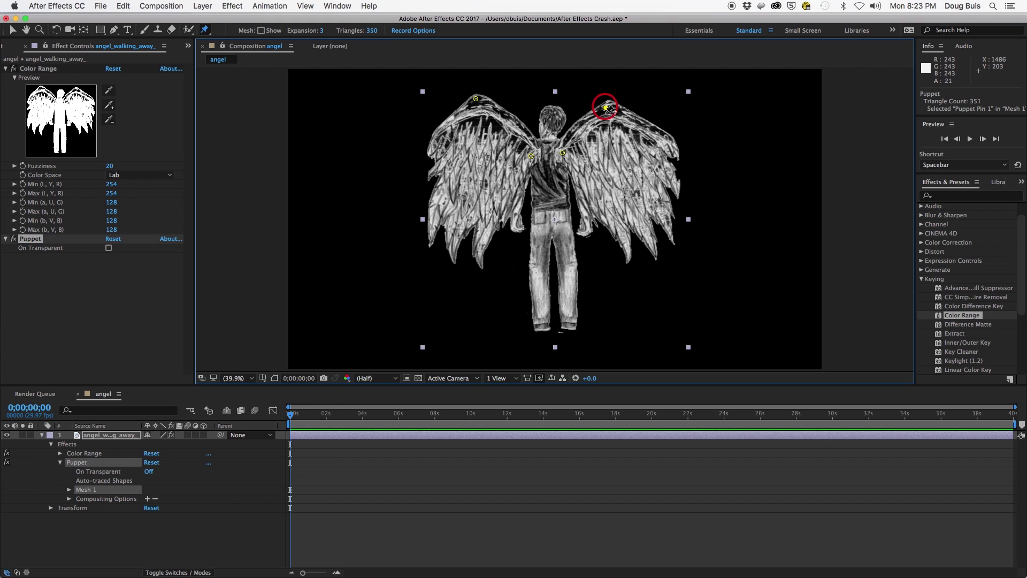
{"action": "key", "text": "Delete"}
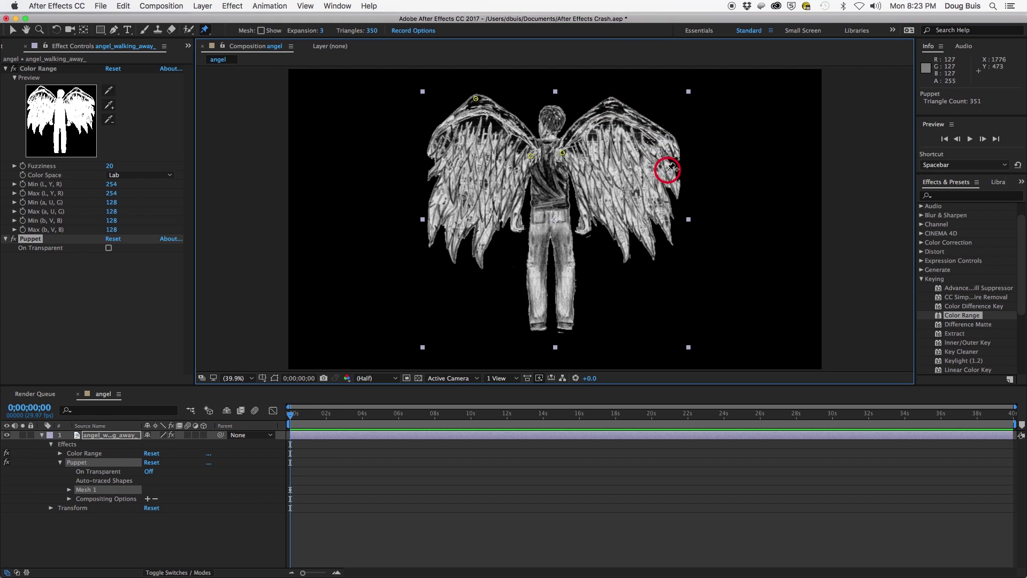
{"action": "left_click", "coordinate": [667, 168]}
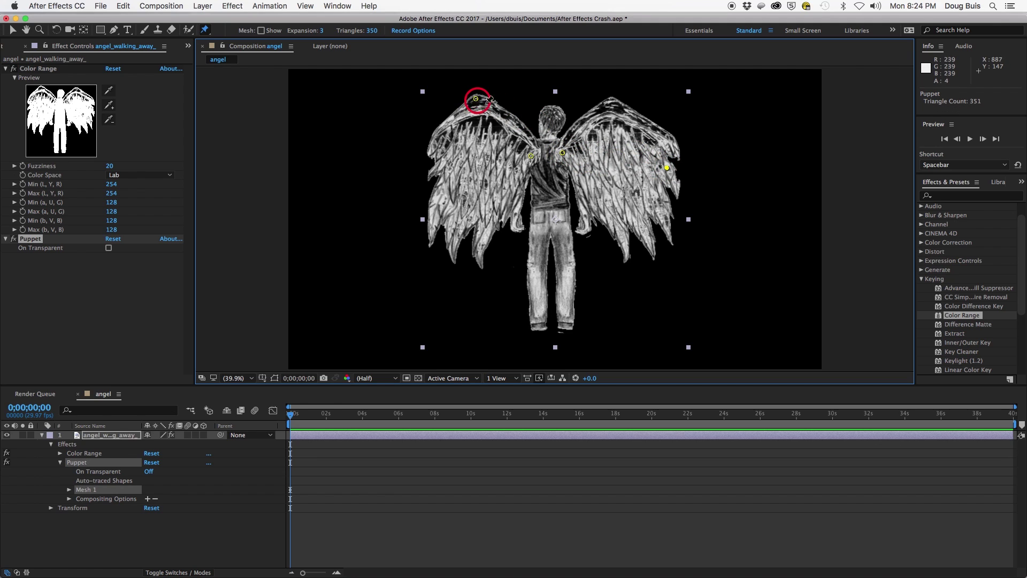
Add Puppet pins to the head and to both sides of the waist and hips
{"action": "left_click", "coordinate": [559, 113]}
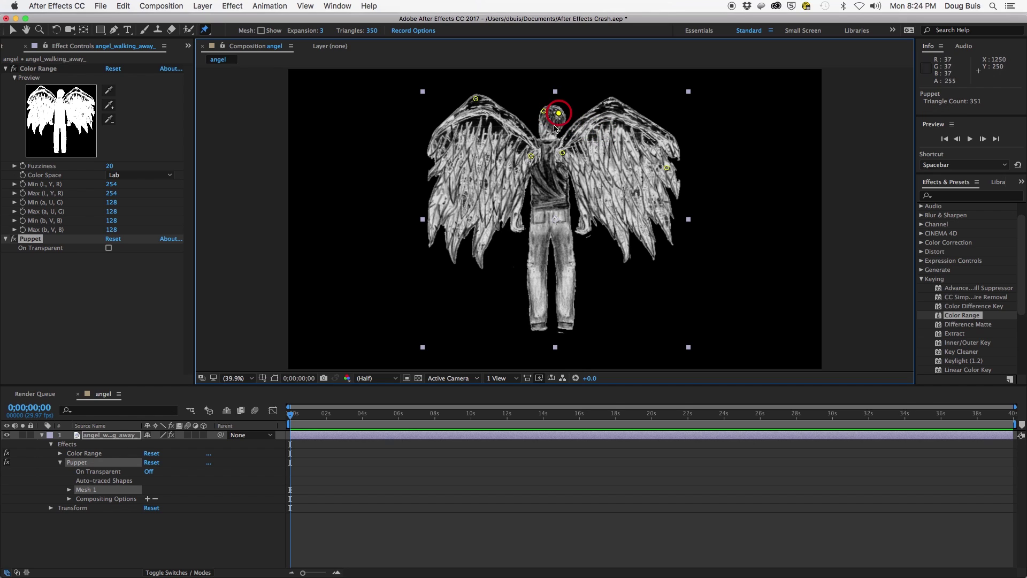
{"action": "left_click", "coordinate": [536, 198]}
{"action": "left_click", "coordinate": [532, 225]}
{"action": "left_click", "coordinate": [563, 225]}
{"action": "left_click", "coordinate": [566, 201]}
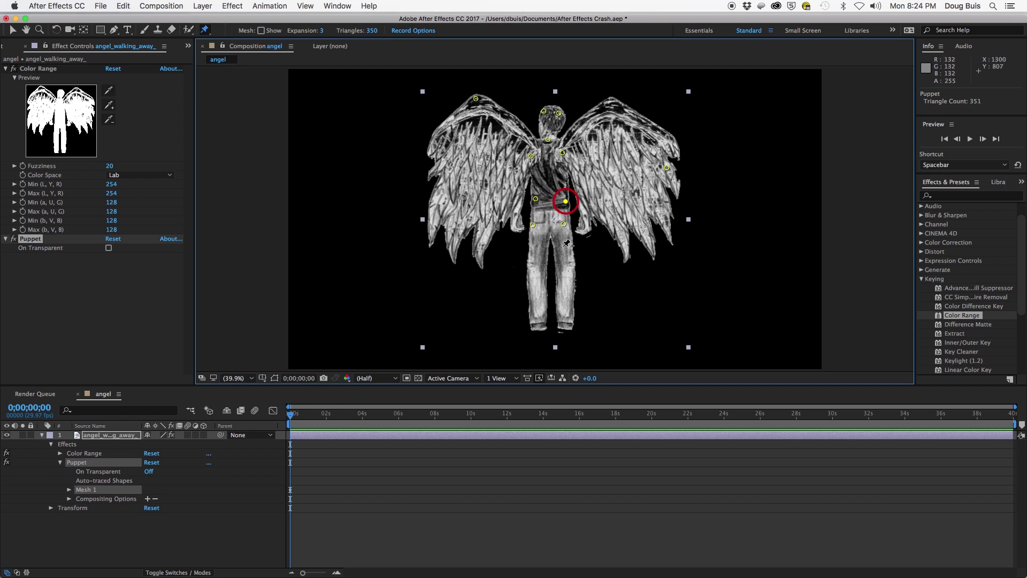
Add Puppet pins down the left leg at knee, shin and ankle, and at the right leg's ankle and knee
{"action": "left_click", "coordinate": [532, 263]}
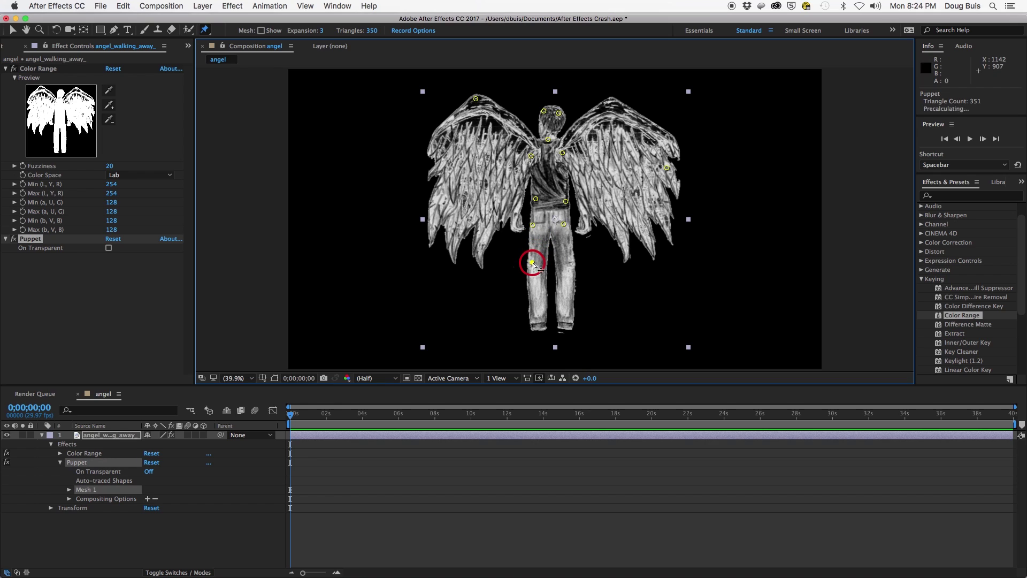
{"action": "left_click", "coordinate": [533, 298]}
{"action": "left_click", "coordinate": [532, 324]}
{"action": "left_click", "coordinate": [568, 323]}
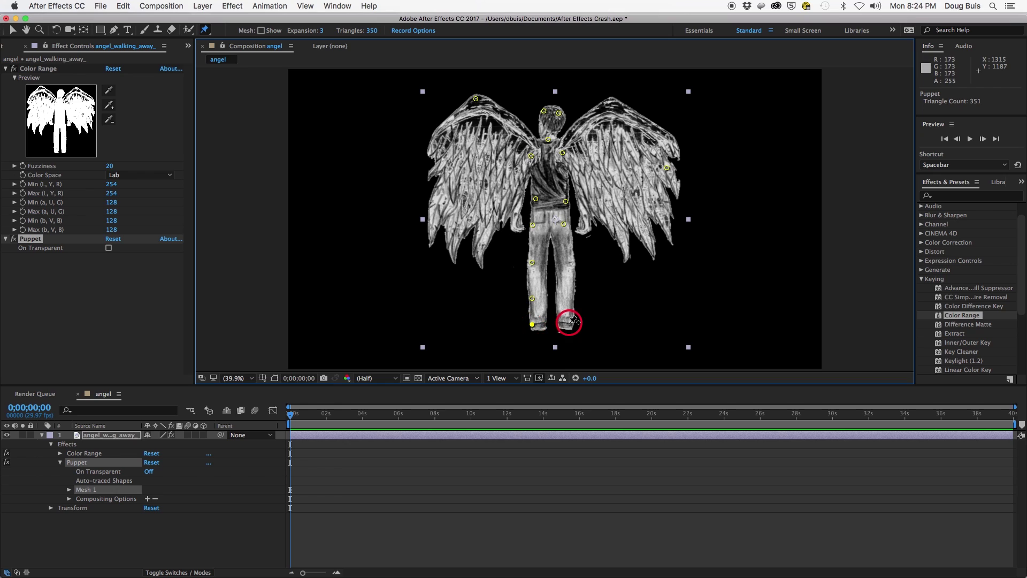
{"action": "left_click", "coordinate": [565, 266]}
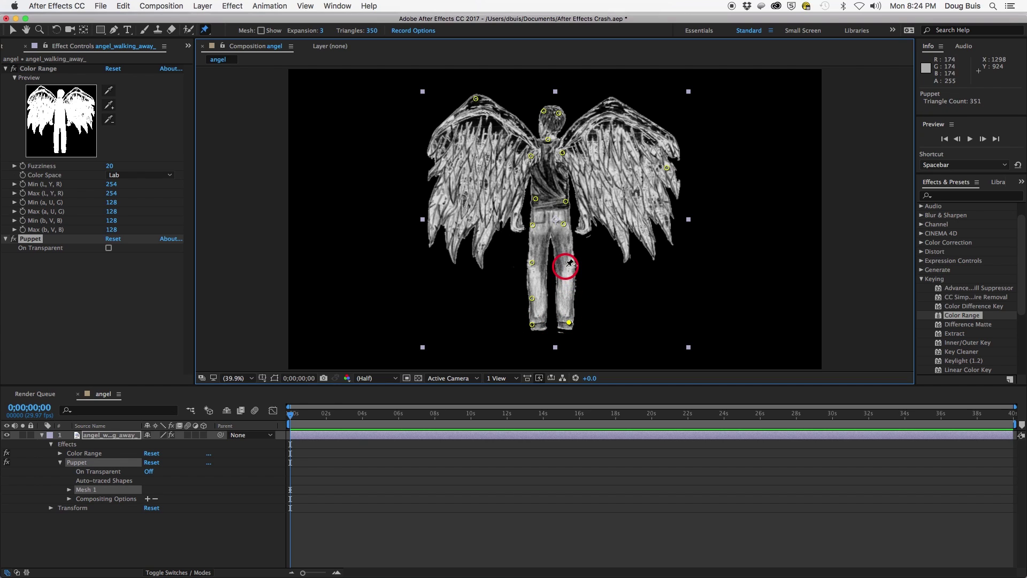
{"action": "left_click", "coordinate": [536, 302]}
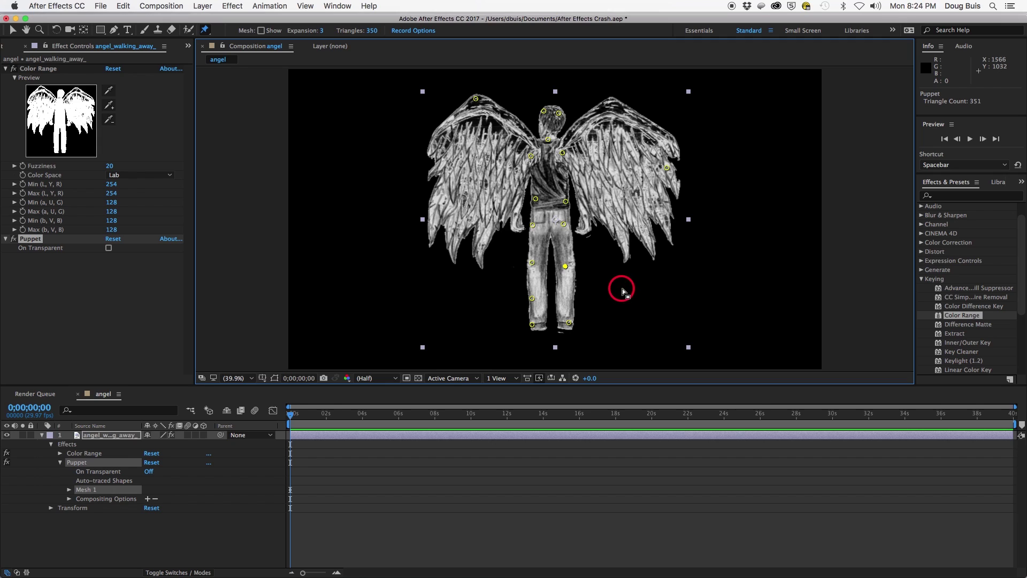
Magnify the timeline slightly and move the current time to 0;00;01;29
{"action": "left_click", "coordinate": [290, 419]}
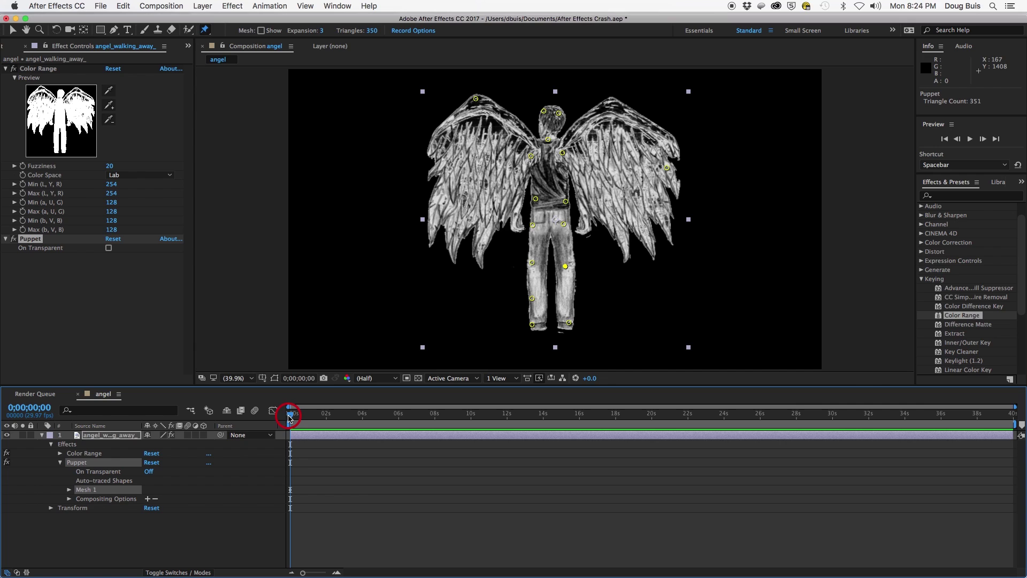
{"action": "mouse_move", "coordinate": [303, 572]}
{"action": "left_mouse_down"}
{"action": "mouse_move", "coordinate": [328, 574]}
{"action": "mouse_move", "coordinate": [306, 574]}
{"action": "left_mouse_up"}
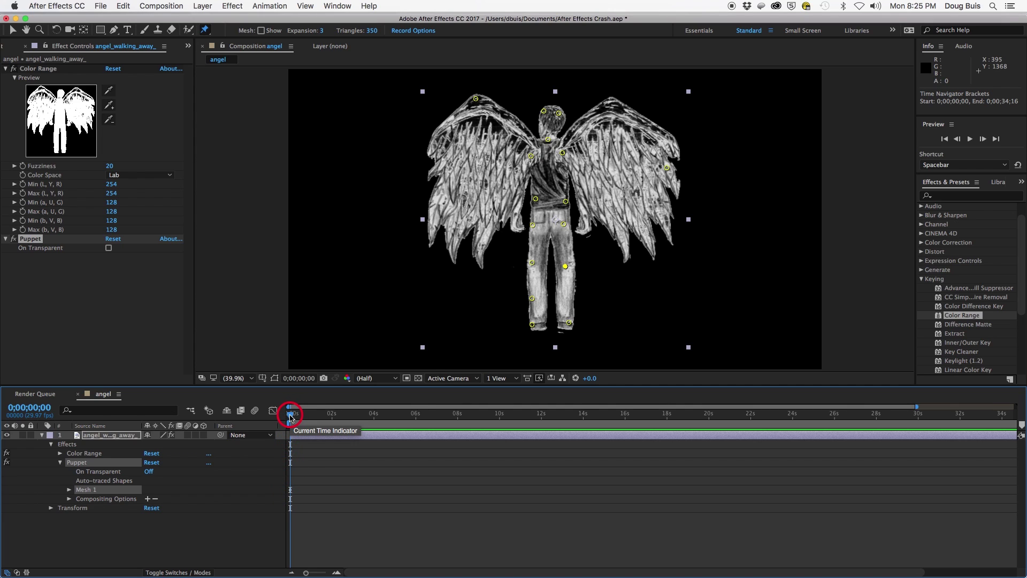
{"action": "left_click_drag", "start_coordinate": [290, 417], "coordinate": [331, 419]}
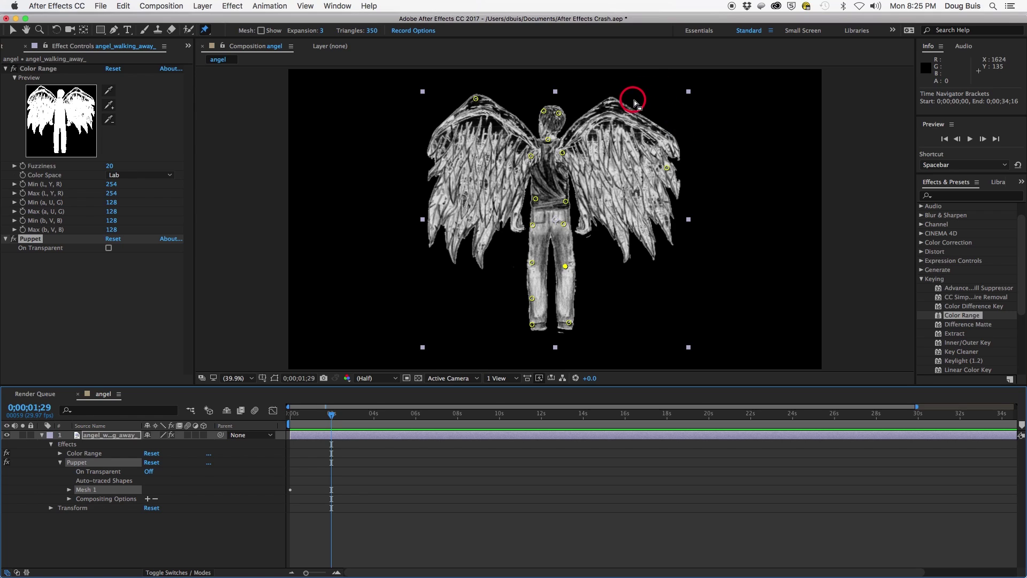
Try to move the whole figure slightly with the Selection tool, and undo the move
{"action": "left_click", "coordinate": [13, 31]}
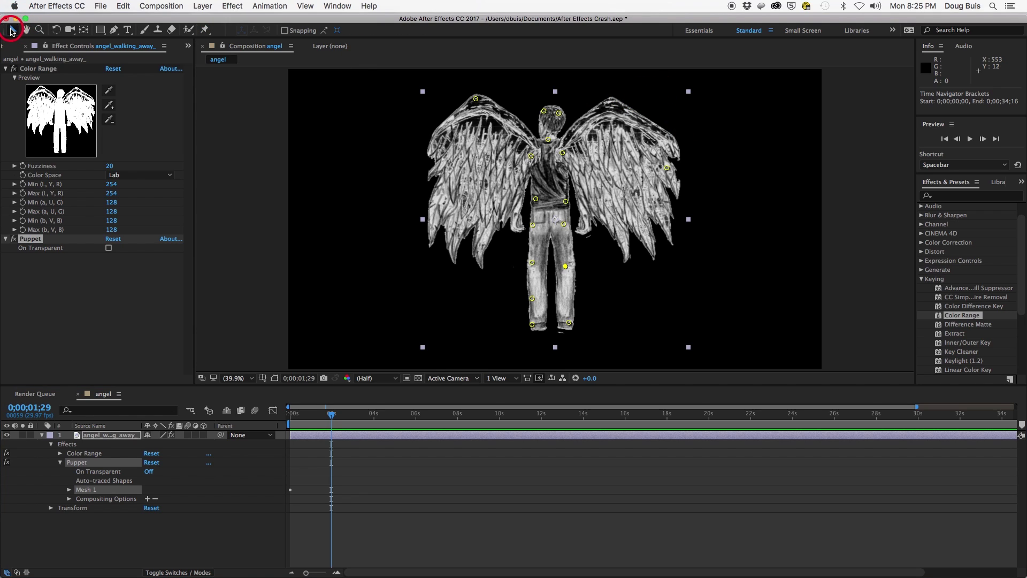
{"action": "mouse_move", "coordinate": [551, 186]}
{"action": "left_mouse_down"}
{"action": "mouse_move", "coordinate": [571, 188]}
{"action": "mouse_move", "coordinate": [544, 186]}
{"action": "left_mouse_up"}
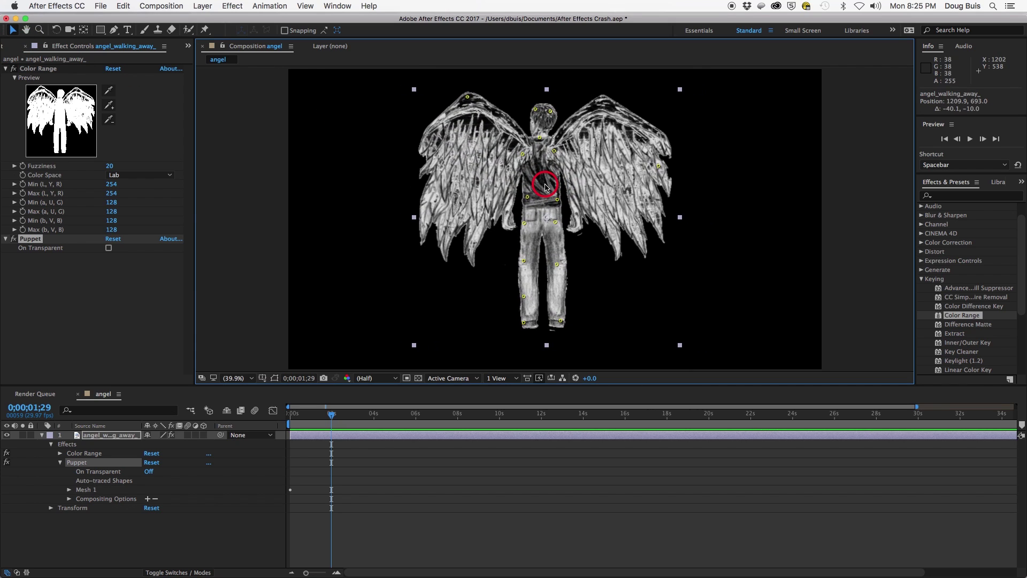
{"action": "key", "text": "super+z"}
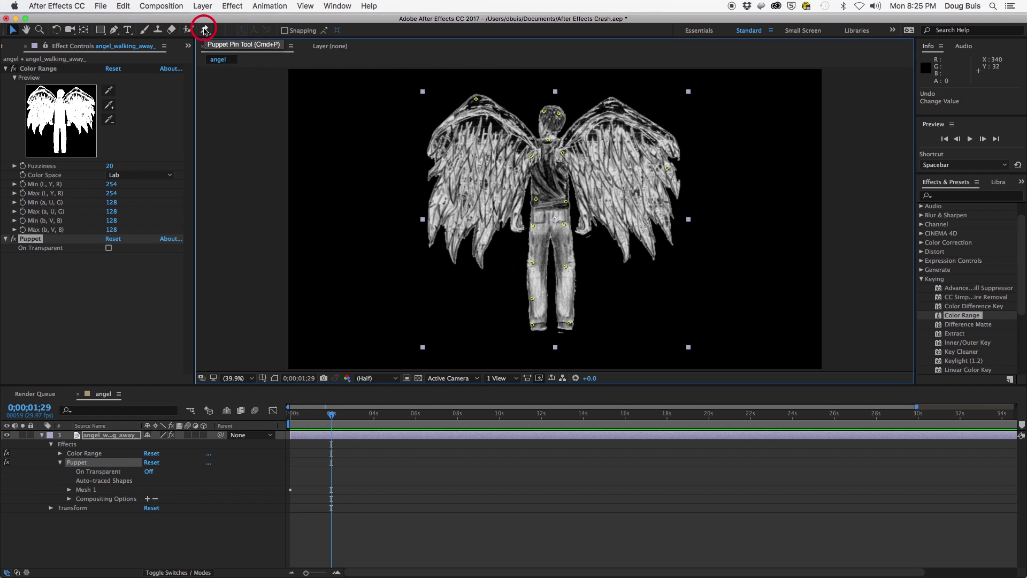
With the Puppet Pin tool, raise the right wing's outer pin and shift the left wing's top pin up toward the head
{"action": "left_click", "coordinate": [205, 30]}
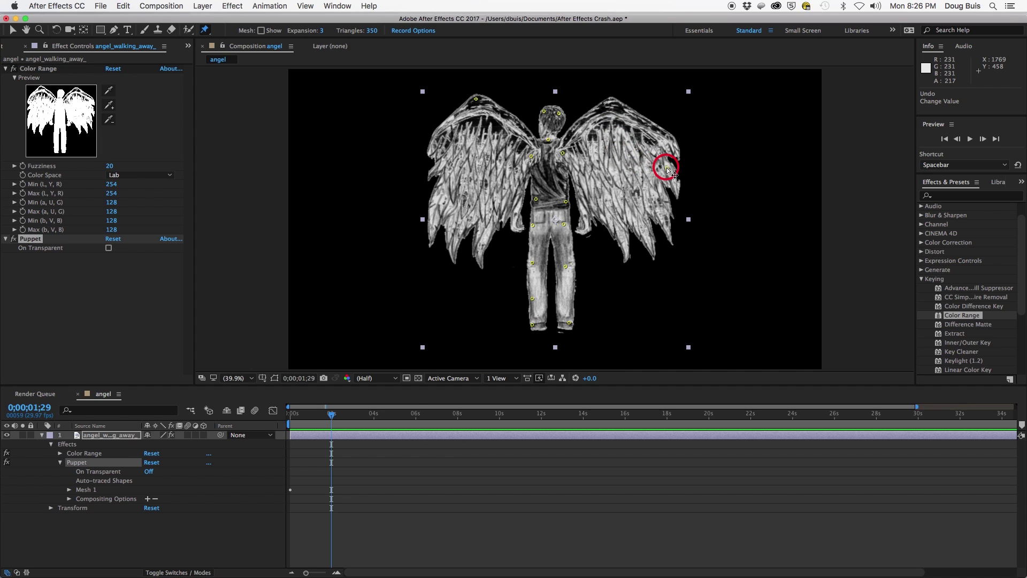
{"action": "left_click_drag", "start_coordinate": [667, 170], "coordinate": [662, 139]}
{"action": "left_click", "coordinate": [476, 100]}
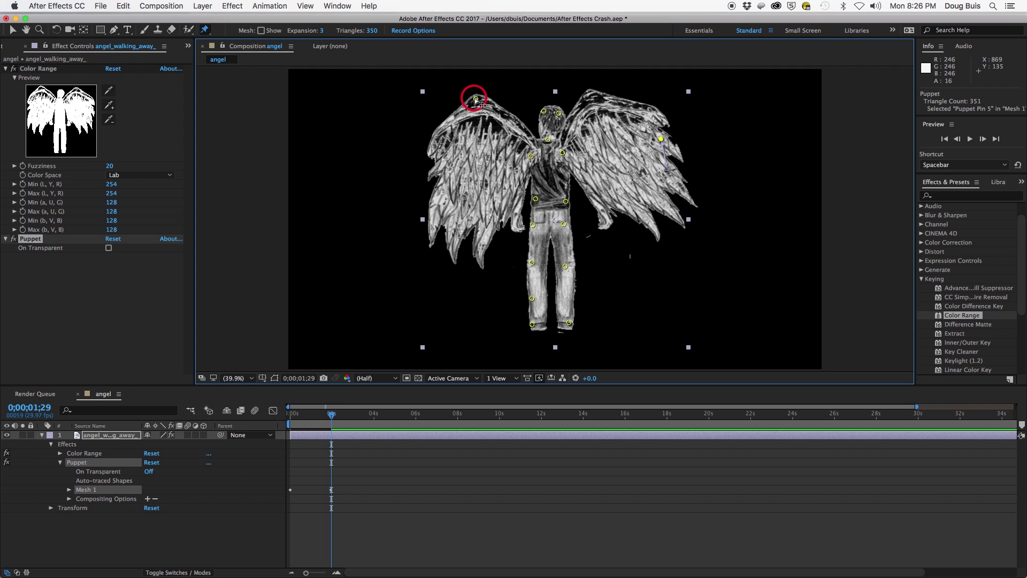
{"action": "left_click_drag", "start_coordinate": [476, 99], "coordinate": [488, 90]}
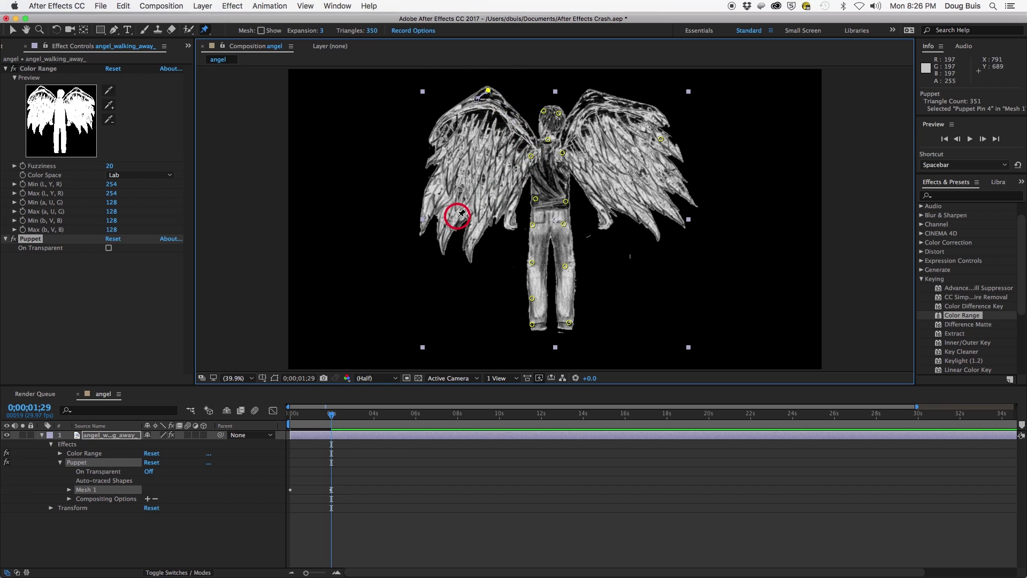
Fine-tune the left wing's top pin slightly inward and upward, and try working on the wing's lower feathers
{"action": "mouse_move", "coordinate": [488, 91]}
{"action": "left_mouse_down"}
{"action": "mouse_move", "coordinate": [483, 104]}
{"action": "mouse_move", "coordinate": [480, 95]}
{"action": "left_mouse_up"}
{"action": "left_click", "coordinate": [451, 243]}
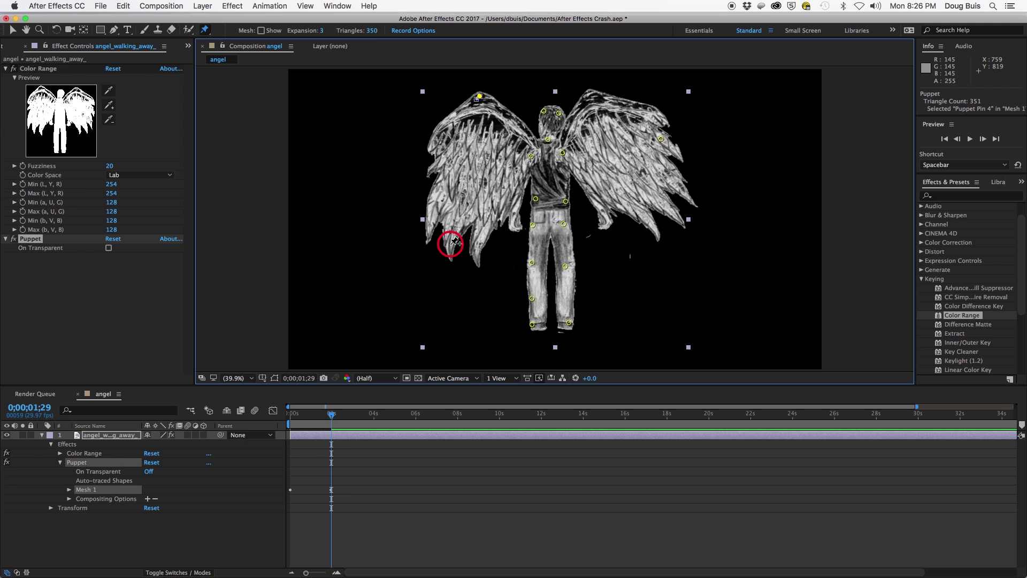
{"action": "left_click", "coordinate": [481, 97]}
{"action": "mouse_move", "coordinate": [480, 96]}
{"action": "left_mouse_down"}
{"action": "mouse_move", "coordinate": [509, 70]}
{"action": "mouse_move", "coordinate": [488, 92]}
{"action": "left_mouse_up"}
{"action": "left_click", "coordinate": [451, 245]}
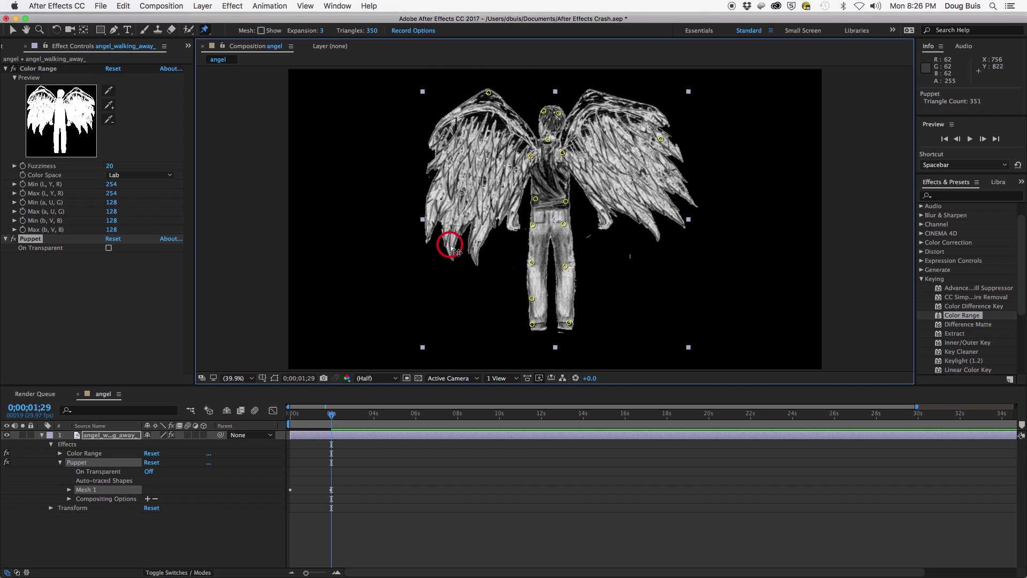
{"action": "left_click_drag", "start_coordinate": [451, 246], "coordinate": [455, 242]}
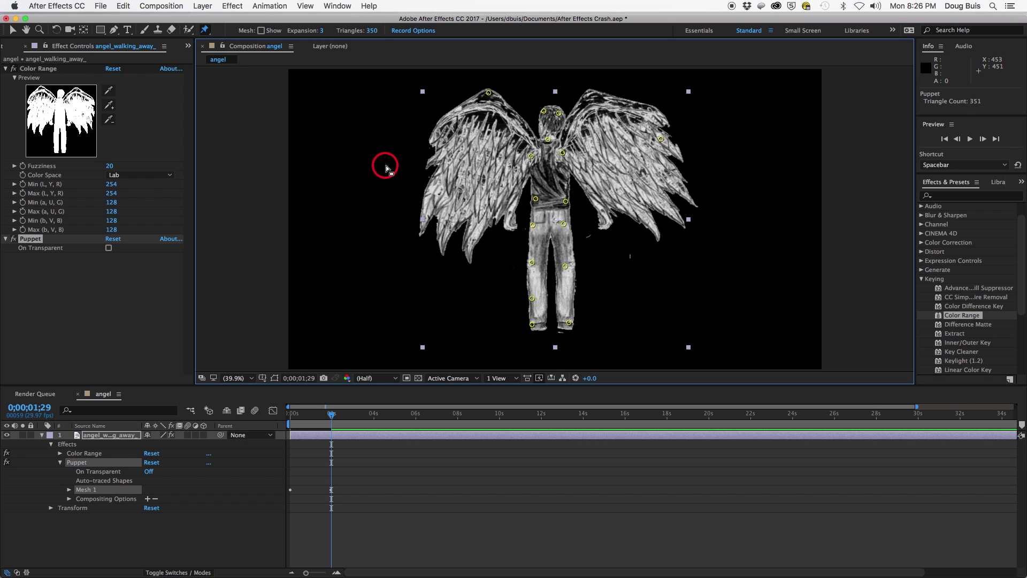
{"action": "left_click", "coordinate": [491, 93]}
{"action": "left_click_drag", "start_coordinate": [490, 95], "coordinate": [492, 91]}
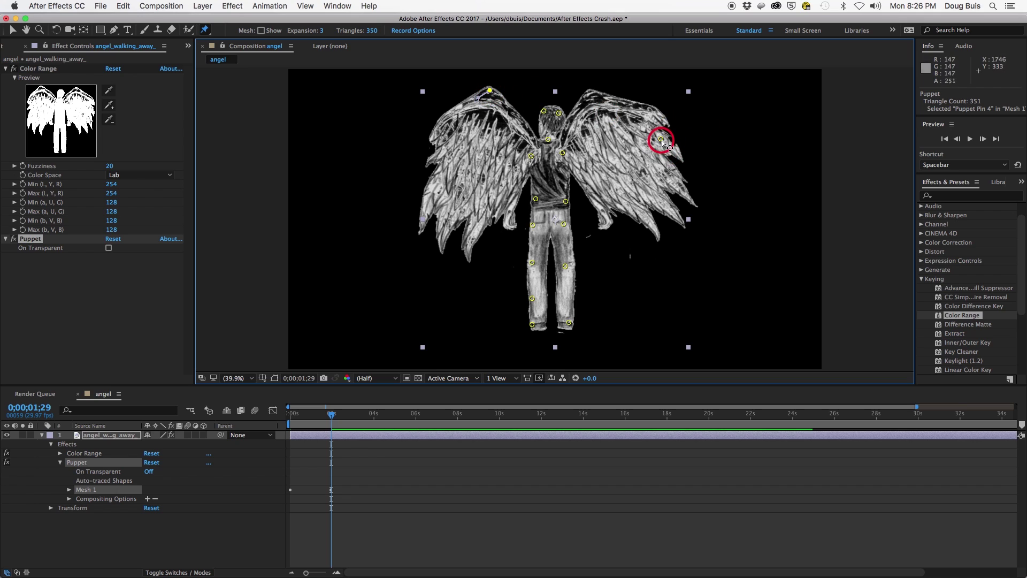
Raise the right wing's outer Puppet pin slightly and bow both legs outward using the knee pins and left shin pin
{"action": "left_click_drag", "start_coordinate": [662, 141], "coordinate": [660, 138]}
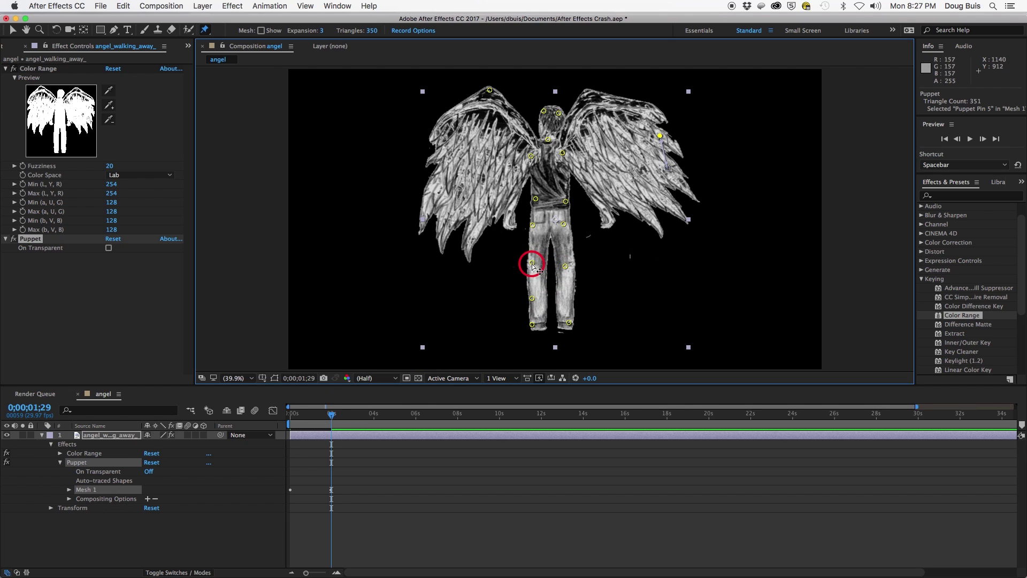
{"action": "left_click_drag", "start_coordinate": [532, 265], "coordinate": [572, 265]}
{"action": "left_click", "coordinate": [569, 324]}
{"action": "left_click_drag", "start_coordinate": [570, 327], "coordinate": [568, 323]}
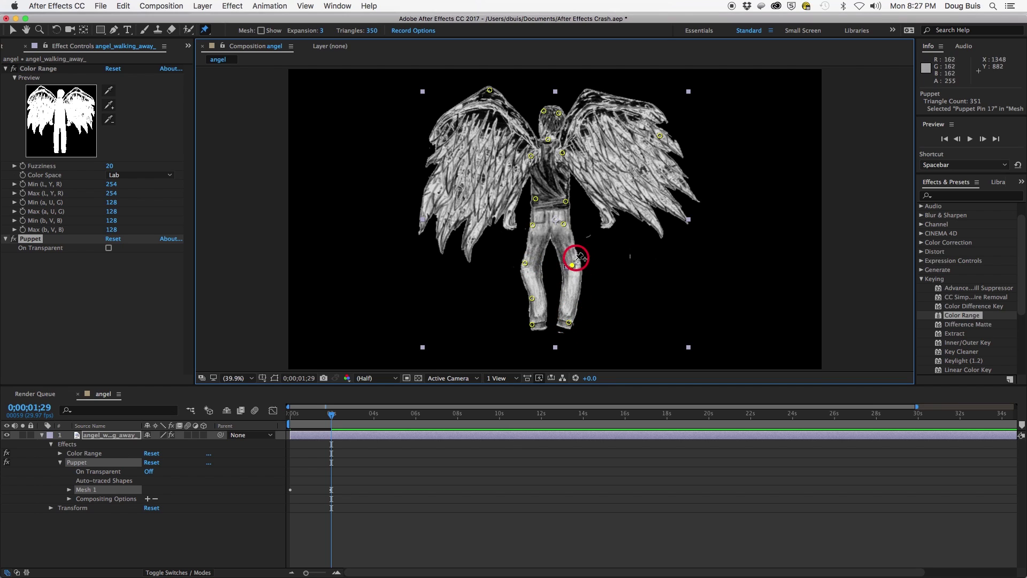
{"action": "left_click_drag", "start_coordinate": [575, 267], "coordinate": [582, 268]}
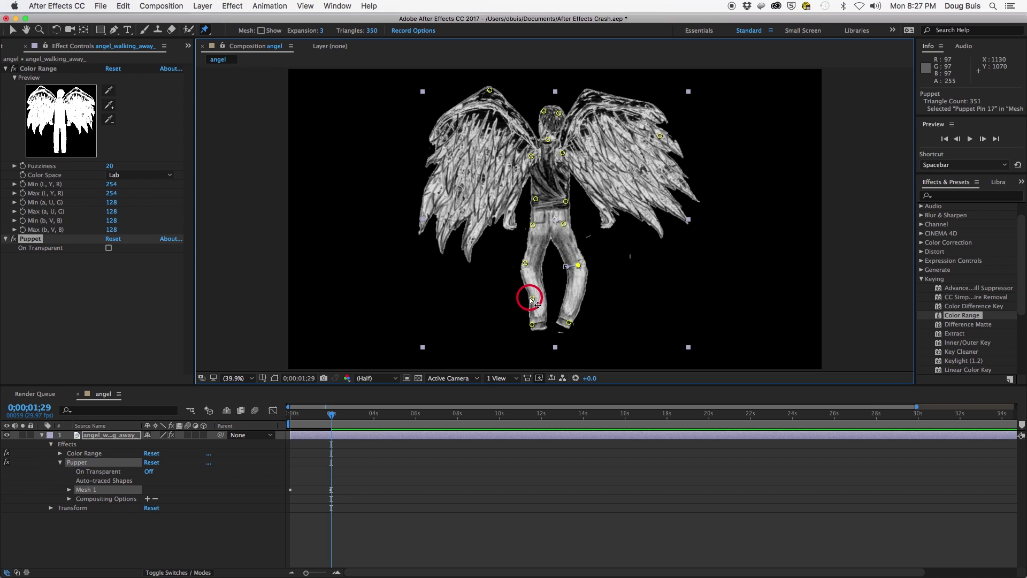
{"action": "left_click", "coordinate": [525, 264]}
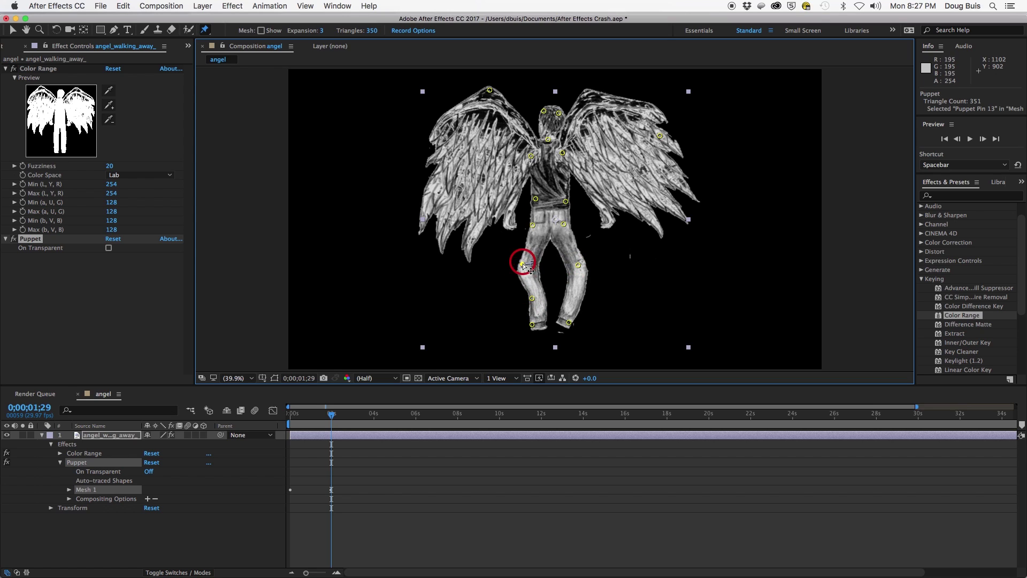
{"action": "left_click_drag", "start_coordinate": [533, 300], "coordinate": [524, 298]}
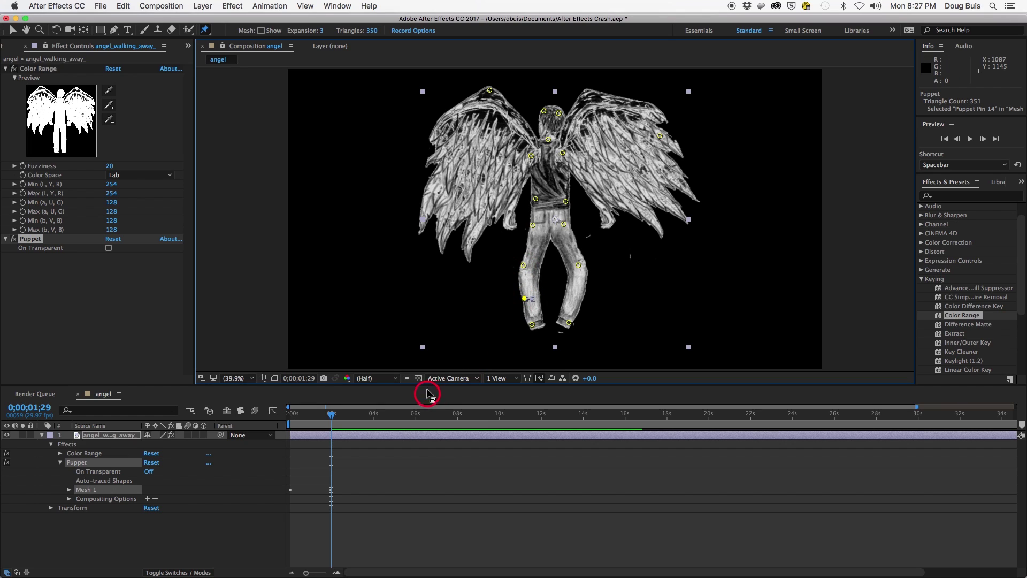
At 0;00;03;01, straighten both legs with their knee and shin pins and raise the pins of both wings
{"action": "left_click_drag", "start_coordinate": [332, 416], "coordinate": [357, 419]}
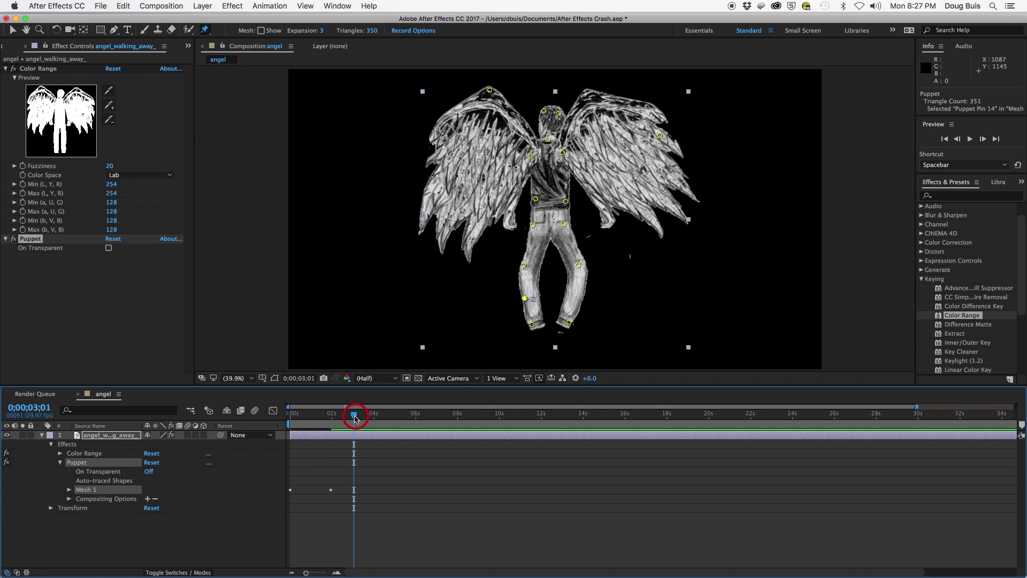
{"action": "left_click_drag", "start_coordinate": [524, 265], "coordinate": [531, 298]}
{"action": "left_click", "coordinate": [579, 262]}
{"action": "left_click_drag", "start_coordinate": [579, 266], "coordinate": [566, 266]}
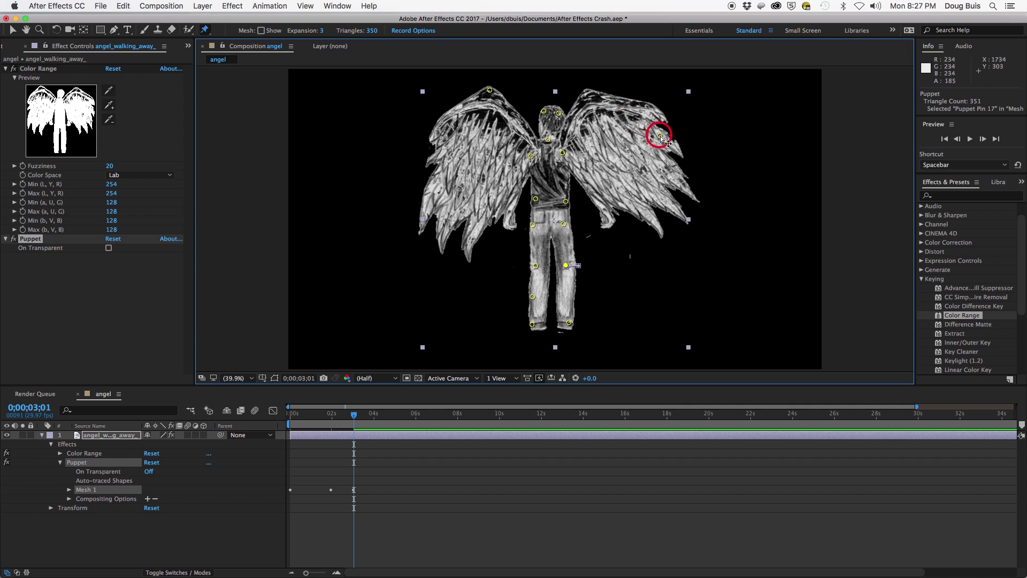
{"action": "left_click_drag", "start_coordinate": [659, 136], "coordinate": [652, 119]}
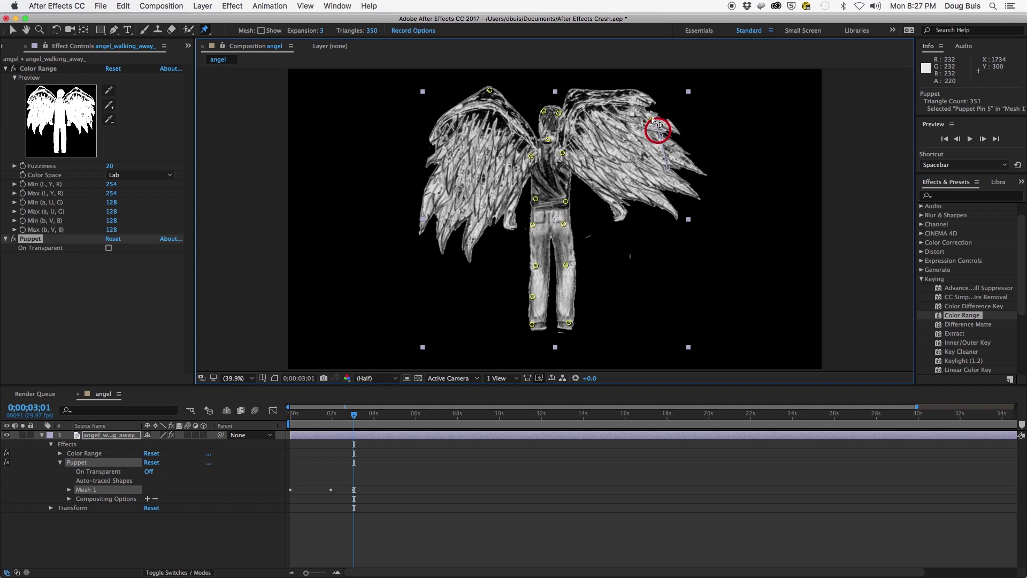
{"action": "left_click_drag", "start_coordinate": [490, 90], "coordinate": [510, 79]}
At 0;00;04;02, lower both wing pins and bend both knees toward the right, deleting the left leg's shin pin
{"action": "left_click_drag", "start_coordinate": [355, 413], "coordinate": [375, 413]}
{"action": "left_click_drag", "start_coordinate": [507, 81], "coordinate": [484, 110]}
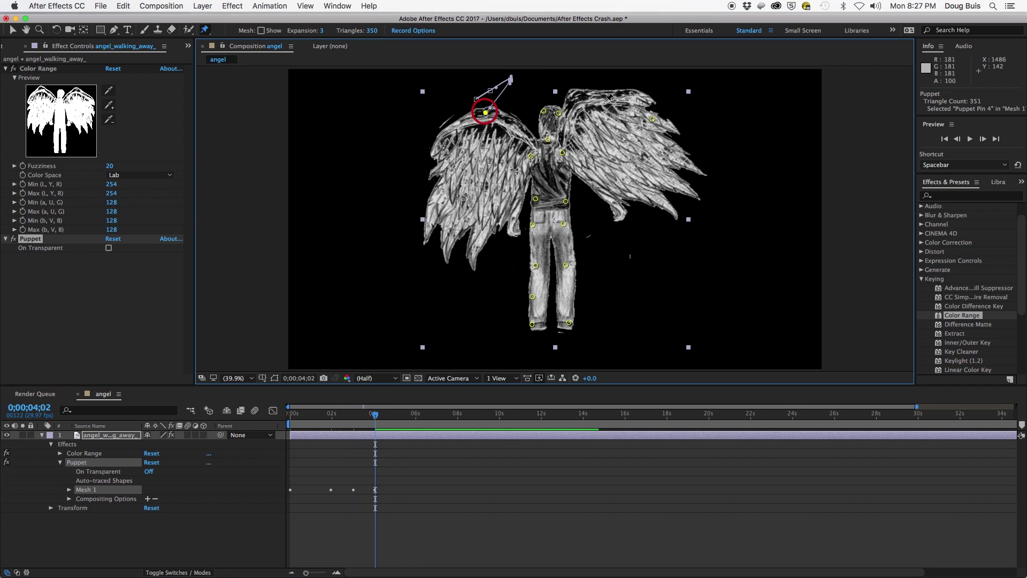
{"action": "left_click_drag", "start_coordinate": [651, 117], "coordinate": [667, 159]}
{"action": "left_click_drag", "start_coordinate": [566, 265], "coordinate": [531, 299]}
{"action": "key", "text": "Delete"}
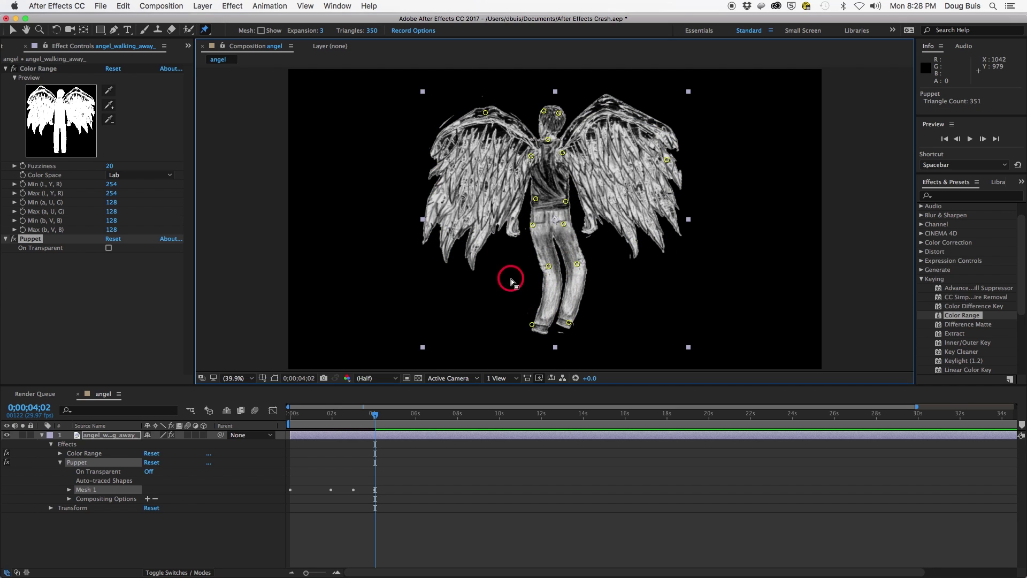
At 0;00;04;29, bow the left knee outward and raise the pins of both wings again
{"action": "left_click_drag", "start_coordinate": [373, 417], "coordinate": [393, 416]}
{"action": "left_click_drag", "start_coordinate": [548, 266], "coordinate": [525, 266]}
{"action": "left_click_drag", "start_coordinate": [485, 113], "coordinate": [506, 82]}
{"action": "left_click_drag", "start_coordinate": [666, 160], "coordinate": [651, 123]}
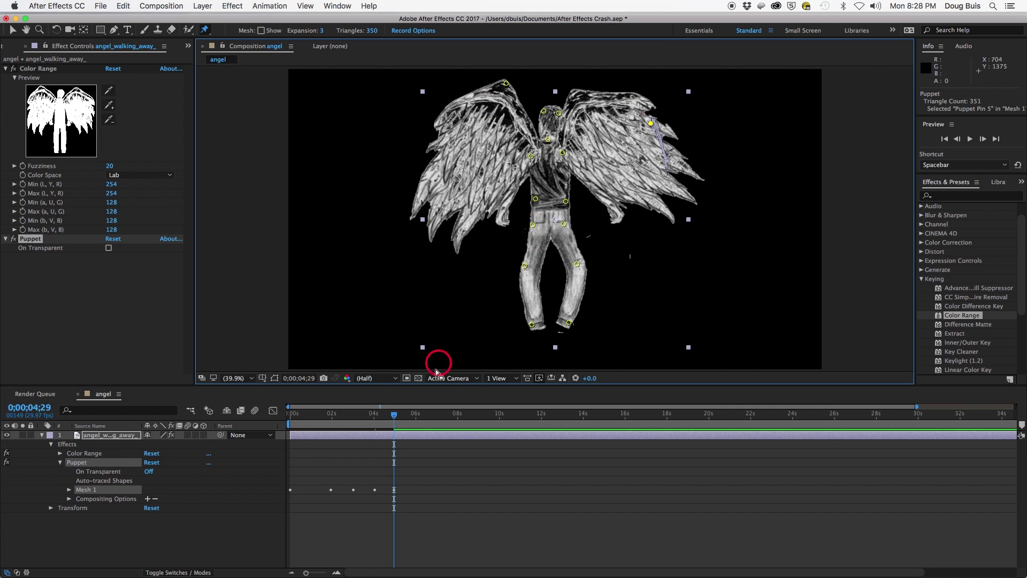
At 0;00;05;25, pull the right knee inward, reposition the hips toward the right, and lower the right wing's outer pin
{"action": "left_click_drag", "start_coordinate": [394, 416], "coordinate": [412, 415]}
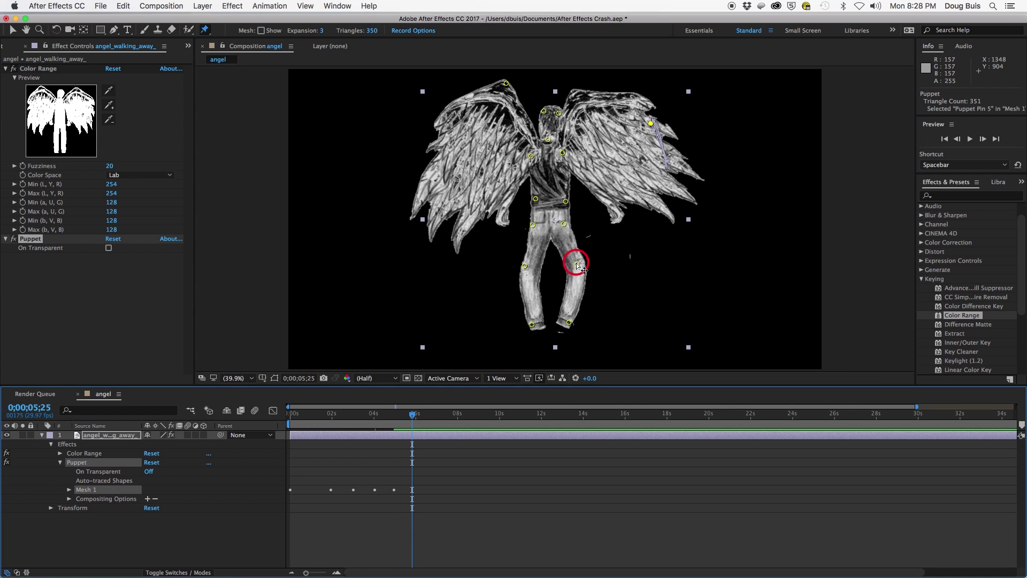
{"action": "left_click_drag", "start_coordinate": [576, 264], "coordinate": [549, 268]}
{"action": "left_click_drag", "start_coordinate": [563, 223], "coordinate": [538, 225]}
{"action": "left_click_drag", "start_coordinate": [650, 122], "coordinate": [647, 156]}
At 0;00;07;01, lower the left wing's top pin, raise the right wing's outer pin, and shift the hip and knee pins
{"action": "left_click_drag", "start_coordinate": [412, 415], "coordinate": [437, 415]}
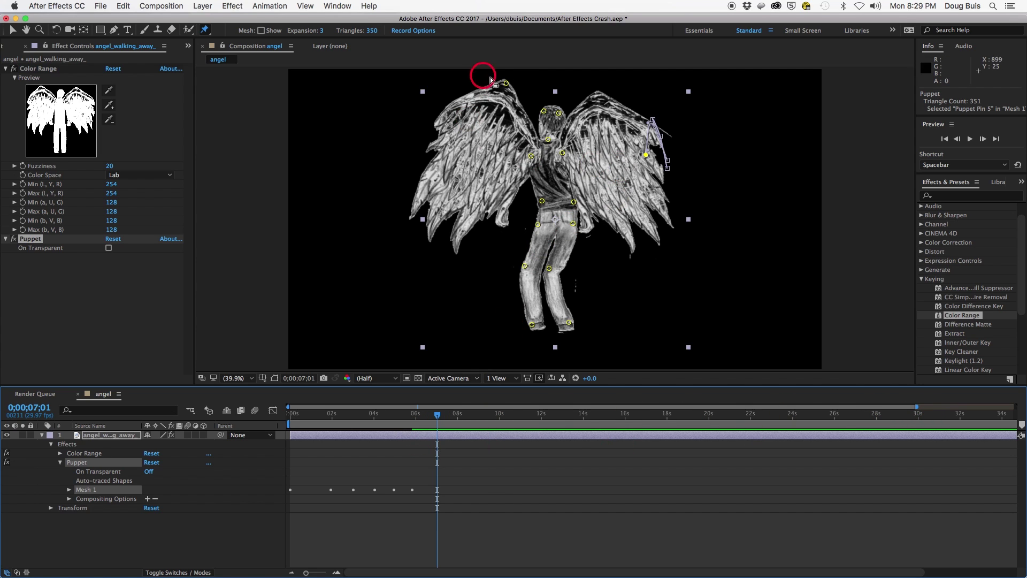
{"action": "left_click_drag", "start_coordinate": [505, 84], "coordinate": [496, 110]}
{"action": "left_click_drag", "start_coordinate": [646, 155], "coordinate": [635, 124]}
{"action": "mouse_move", "coordinate": [538, 225]}
{"action": "left_mouse_down"}
{"action": "mouse_move", "coordinate": [527, 226]}
{"action": "mouse_move", "coordinate": [530, 202]}
{"action": "mouse_move", "coordinate": [560, 202]}
{"action": "mouse_move", "coordinate": [556, 225]}
{"action": "left_mouse_up"}
{"action": "mouse_move", "coordinate": [549, 268]}
{"action": "left_mouse_down"}
{"action": "mouse_move", "coordinate": [579, 265]}
{"action": "mouse_move", "coordinate": [556, 266]}
{"action": "left_mouse_up"}
At about the 8-second mark, move the left knee outward and raise the pins of both wings
{"action": "left_click_drag", "start_coordinate": [437, 415], "coordinate": [458, 415]}
{"action": "left_click_drag", "start_coordinate": [556, 266], "coordinate": [514, 266]}
{"action": "left_click_drag", "start_coordinate": [497, 110], "coordinate": [505, 83]}
{"action": "left_click_drag", "start_coordinate": [636, 125], "coordinate": [634, 119]}
At 0;00;08;29, swing the left foot pin outward and up, then try the same with the right foot and undo it
{"action": "left_click_drag", "start_coordinate": [458, 415], "coordinate": [478, 421]}
{"action": "left_click_drag", "start_coordinate": [532, 324], "coordinate": [478, 302]}
{"action": "left_click_drag", "start_coordinate": [569, 322], "coordinate": [605, 302]}
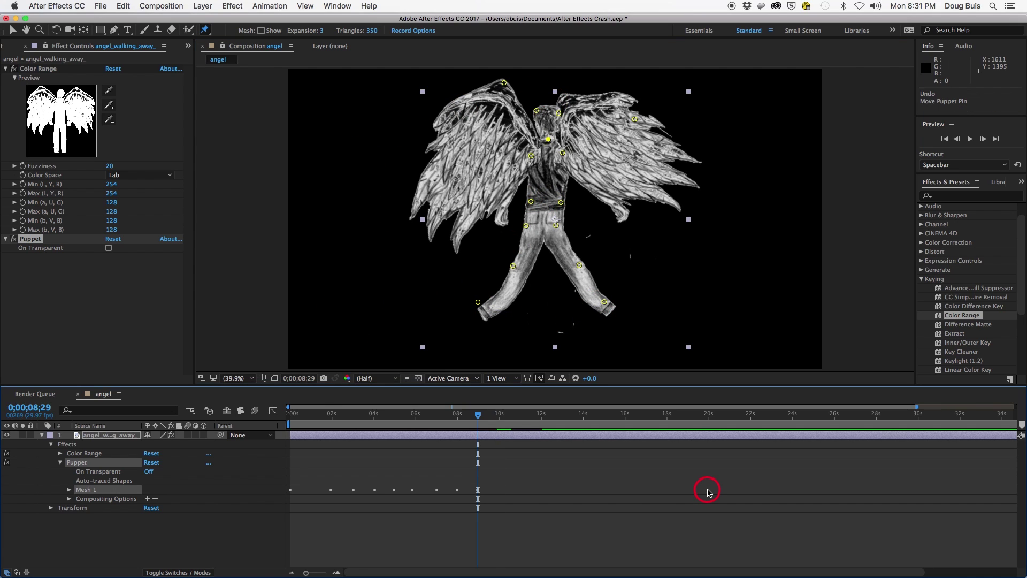
{"action": "key", "text": "super+z"}
{"action": "key", "text": "super+z"}
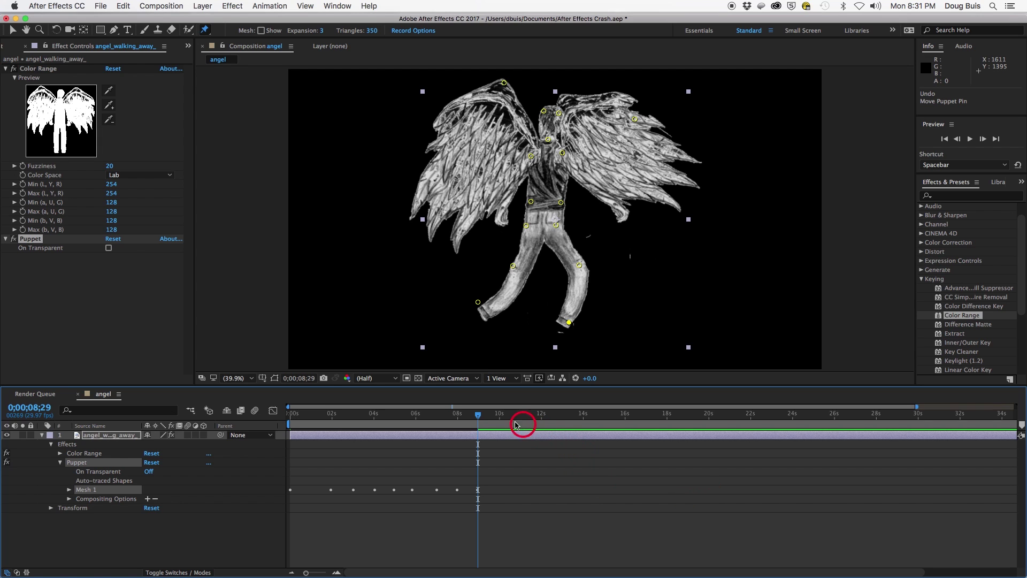
Preview the wing and leg animation from the start of the composition
{"action": "left_click_drag", "start_coordinate": [478, 416], "coordinate": [292, 422]}
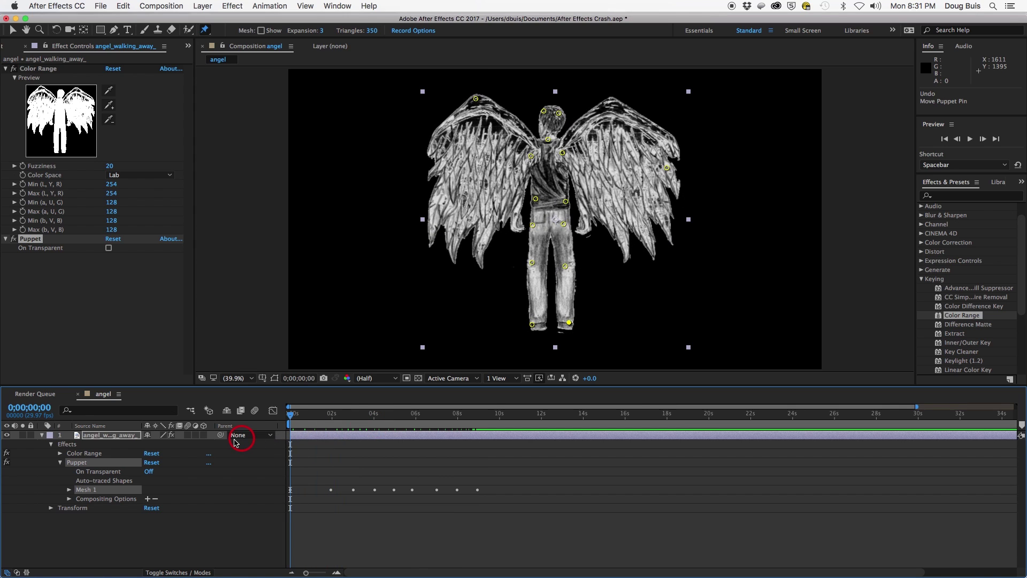
{"action": "key", "text": "space"}
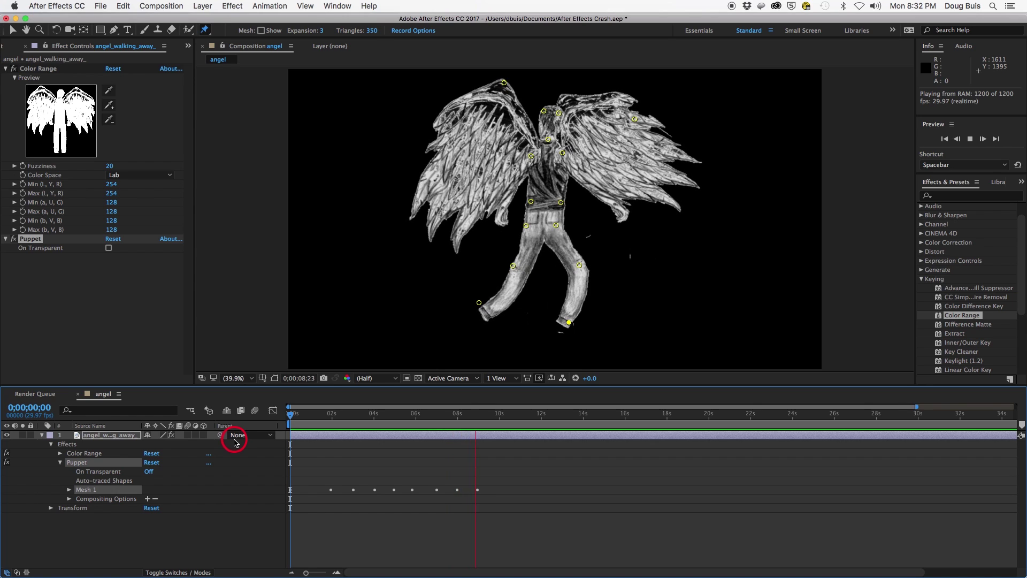
{"action": "key", "text": "space"}
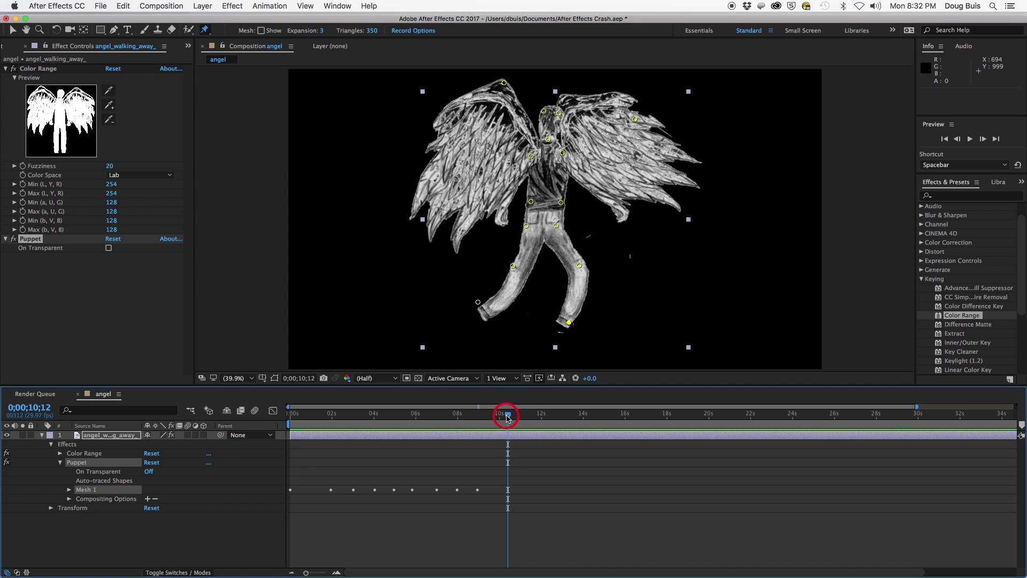
At 0;00;09;27, bring the left foot back down, straighten the legs with the knee pins, and lower both wing pins
{"action": "left_click_drag", "start_coordinate": [508, 418], "coordinate": [501, 418]}
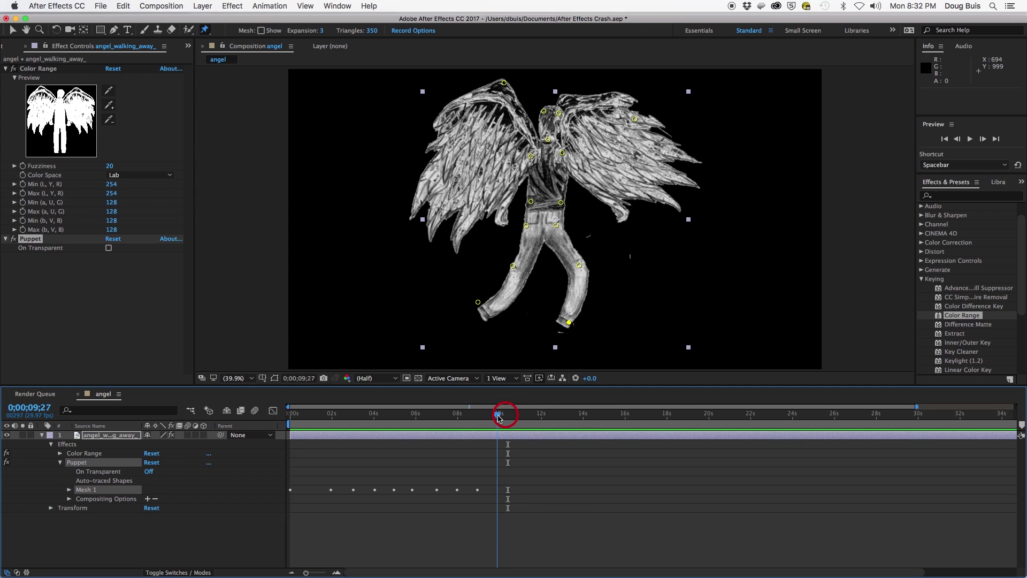
{"action": "left_click_drag", "start_coordinate": [478, 300], "coordinate": [514, 316]}
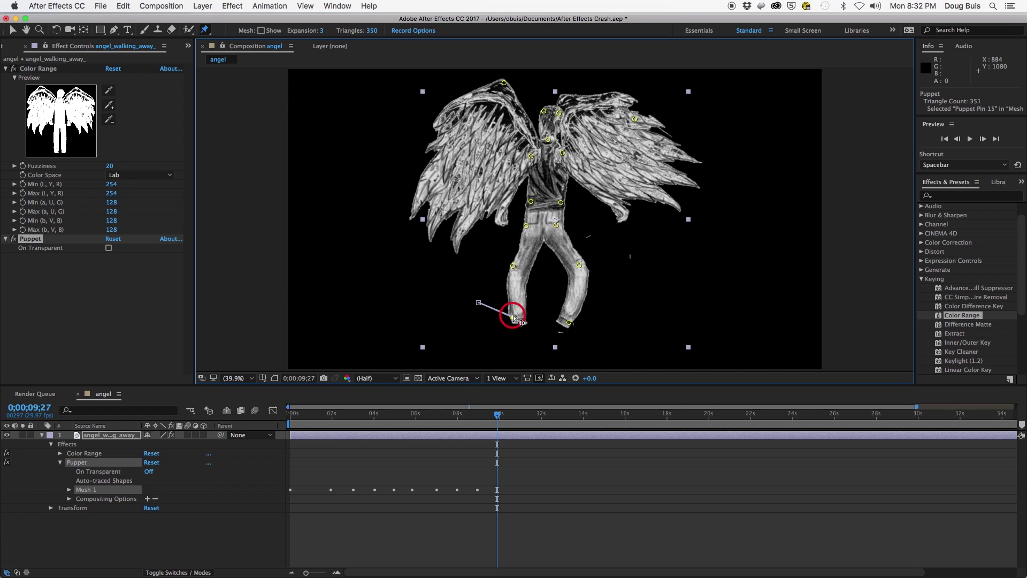
{"action": "left_click", "coordinate": [513, 267]}
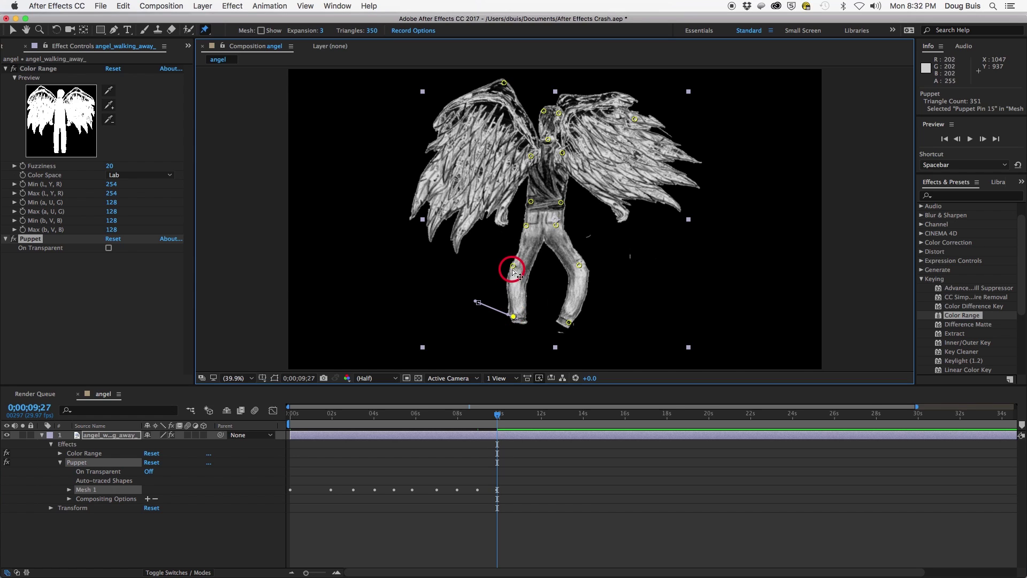
{"action": "left_click_drag", "start_coordinate": [513, 266], "coordinate": [565, 267]}
{"action": "left_click_drag", "start_coordinate": [635, 119], "coordinate": [650, 164]}
{"action": "left_click_drag", "start_coordinate": [504, 83], "coordinate": [482, 107]}
{"action": "left_click", "coordinate": [591, 298]}
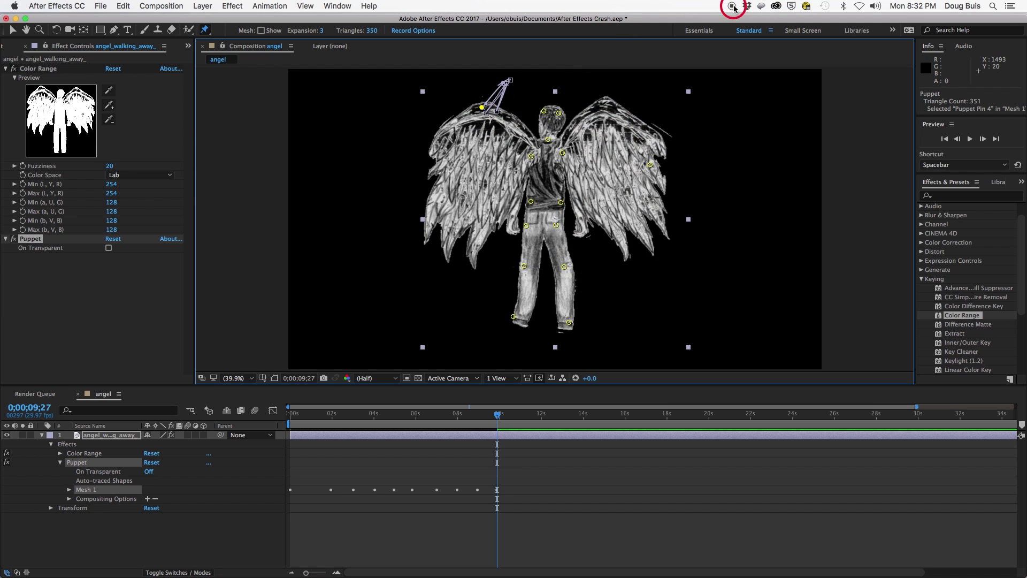
At 0;00;11;03, pull the left wing's top pin and the right wing's outer pin down so both wings fold lower
{"action": "left_click_drag", "start_coordinate": [499, 416], "coordinate": [522, 415]}
{"action": "left_click_drag", "start_coordinate": [481, 107], "coordinate": [483, 123]}
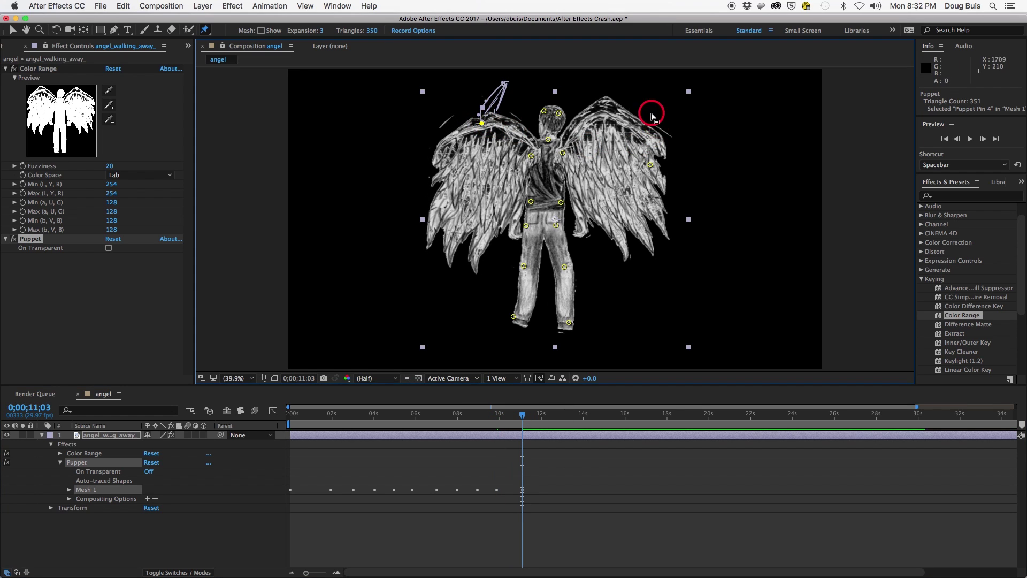
{"action": "left_click_drag", "start_coordinate": [651, 165], "coordinate": [636, 203]}
{"action": "left_click", "coordinate": [481, 126]}
{"action": "mouse_move", "coordinate": [482, 125]}
{"action": "left_mouse_down"}
{"action": "mouse_move", "coordinate": [481, 116]}
{"action": "mouse_move", "coordinate": [480, 145]}
{"action": "left_mouse_up"}
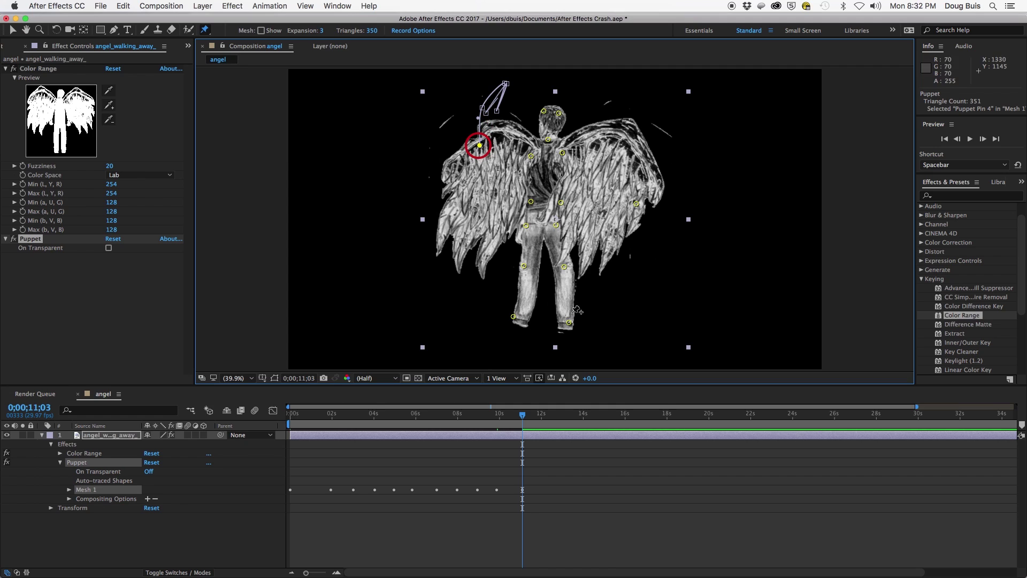
Lift the right foot pin and extend the left foot pin downward to form a walking stride
{"action": "left_click", "coordinate": [568, 323]}
{"action": "left_click_drag", "start_coordinate": [570, 325], "coordinate": [513, 336]}
{"action": "left_click", "coordinate": [513, 317]}
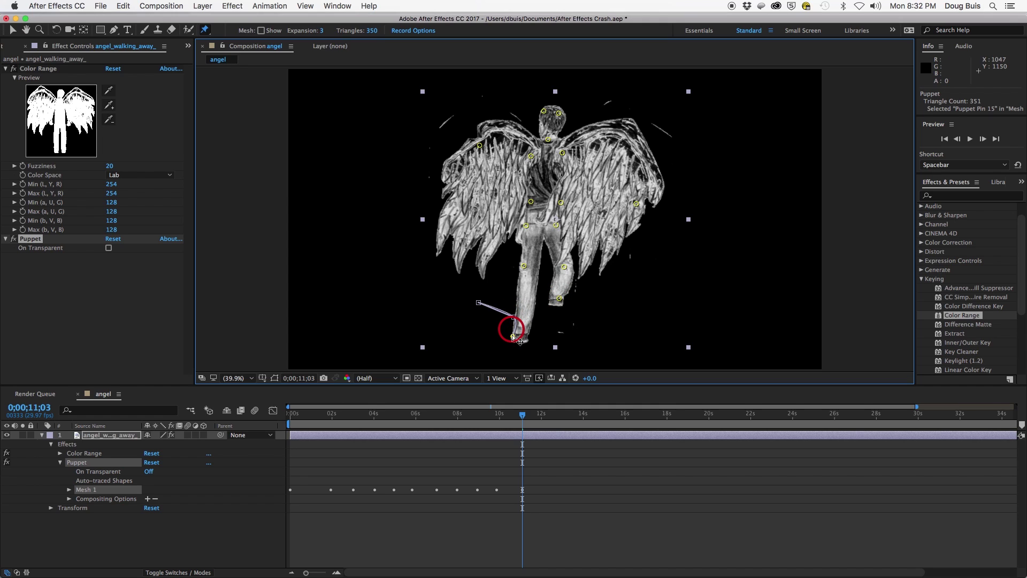
At about the 12-second mark, reverse the stride by raising the left foot pin and lowering the right foot pin
{"action": "left_click_drag", "start_coordinate": [523, 418], "coordinate": [542, 420]}
{"action": "left_click", "coordinate": [561, 292]}
{"action": "left_click_drag", "start_coordinate": [560, 300], "coordinate": [531, 296]}
{"action": "left_click", "coordinate": [615, 325]}
At 0;00;13;05, raise the pins of both wings and adjust the right hip pin and both waist pins
{"action": "left_click_drag", "start_coordinate": [541, 415], "coordinate": [566, 420]}
{"action": "left_click_drag", "start_coordinate": [636, 205], "coordinate": [644, 163]}
{"action": "left_click", "coordinate": [483, 142]}
{"action": "left_click_drag", "start_coordinate": [483, 141], "coordinate": [491, 110]}
{"action": "left_click", "coordinate": [555, 221]}
{"action": "left_click", "coordinate": [534, 203]}
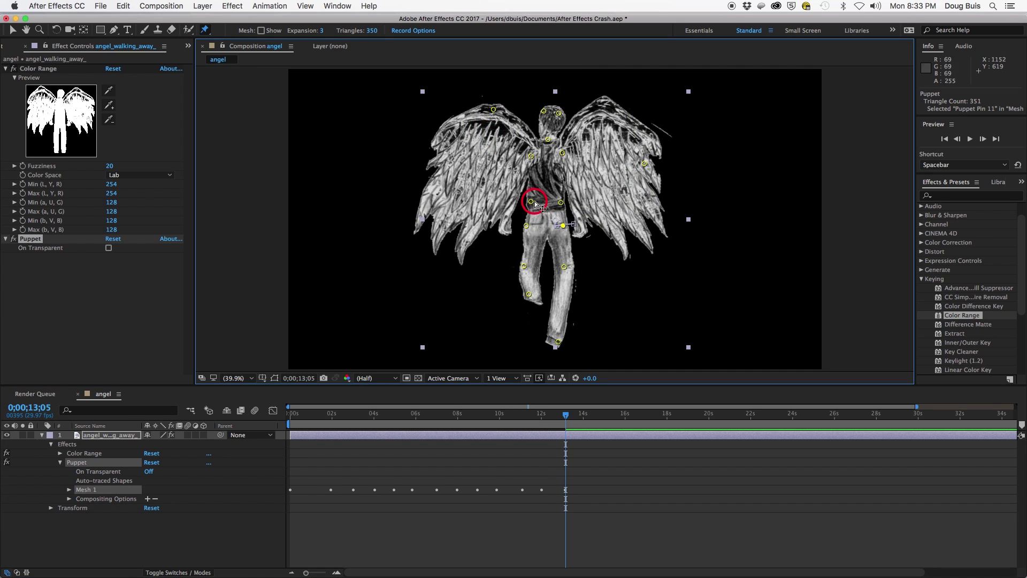
{"action": "left_click_drag", "start_coordinate": [532, 202], "coordinate": [565, 206]}
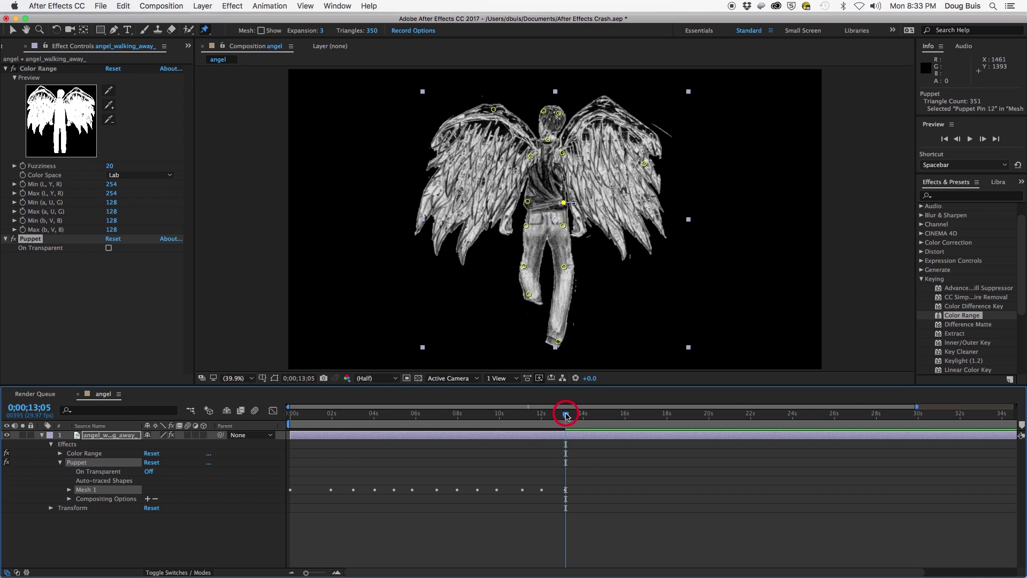
Play the extended walking animation back from the beginning to check the new poses
{"action": "left_click_drag", "start_coordinate": [567, 416], "coordinate": [290, 415]}
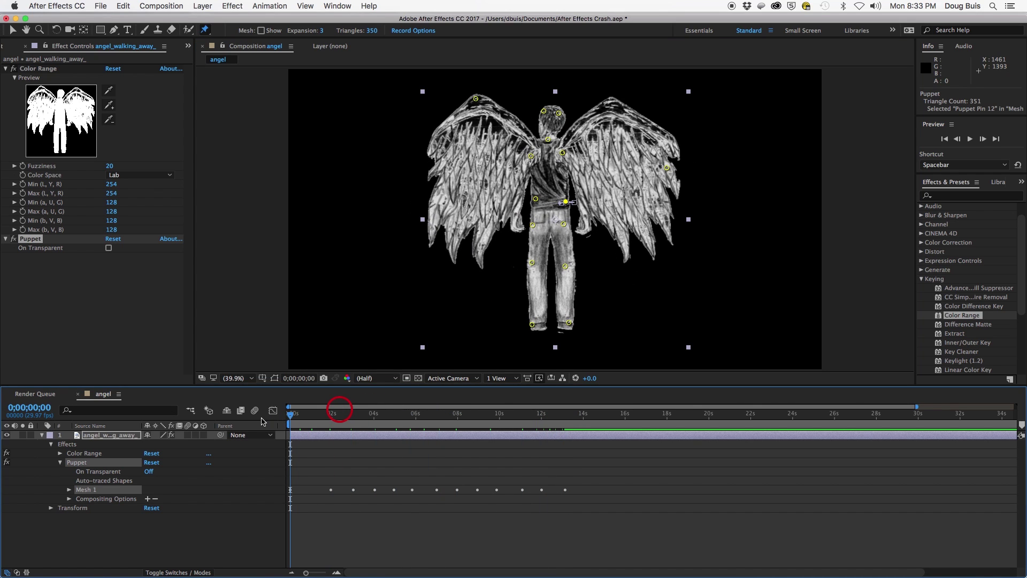
{"action": "key", "text": "space"}
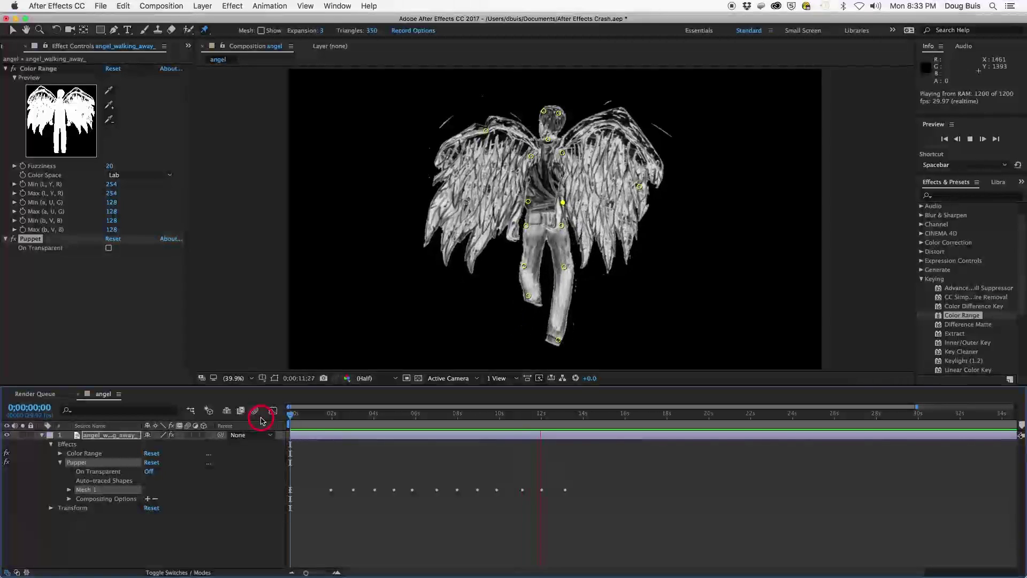
{"action": "key", "text": "space"}
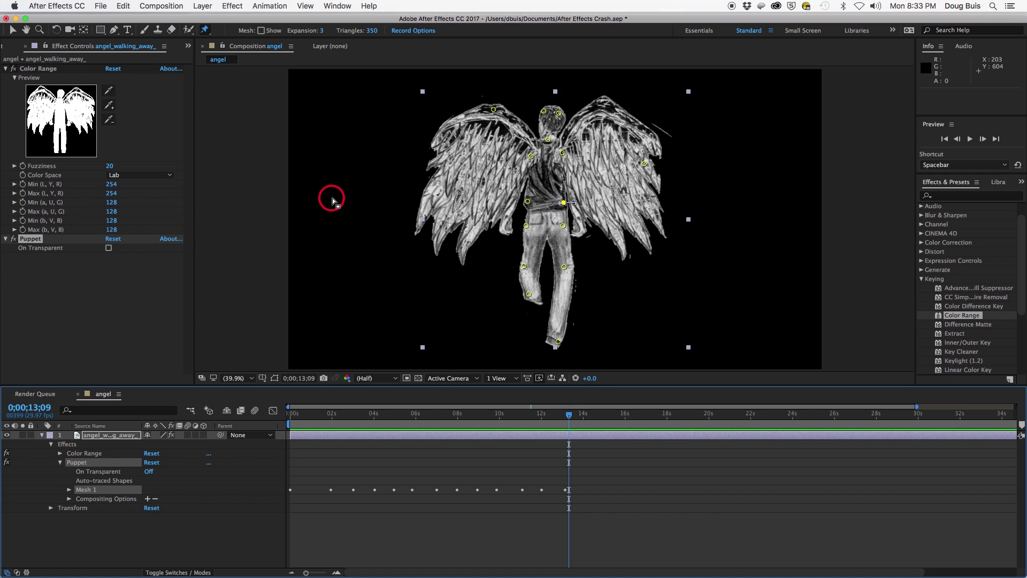
Collapse the Puppet effect, reveal the layer's Transform properties, and return the current time to 0;00;00;00
{"action": "left_click", "coordinate": [60, 463]}
{"action": "left_click", "coordinate": [51, 472]}
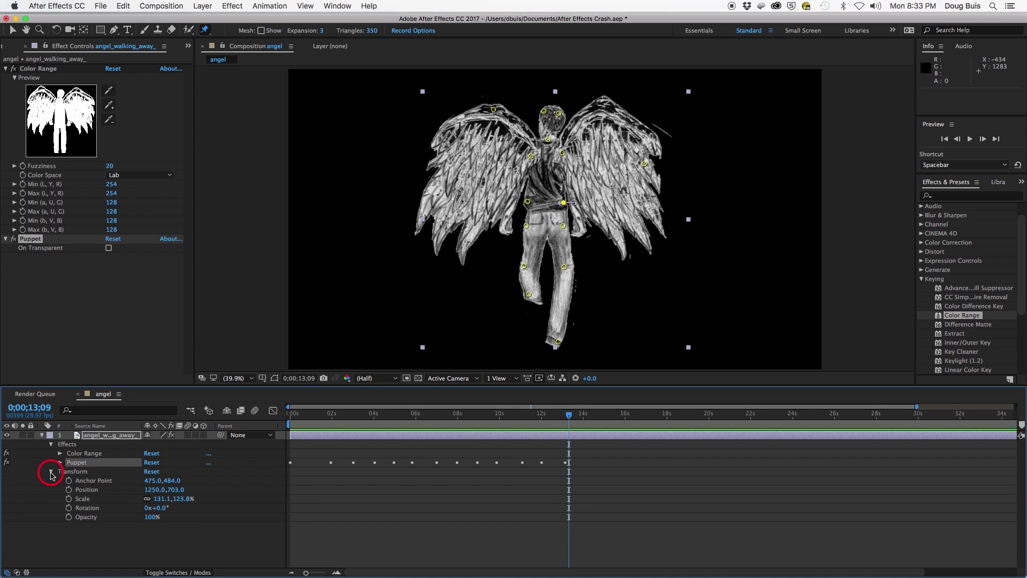
{"action": "left_click_drag", "start_coordinate": [569, 418], "coordinate": [290, 417]}
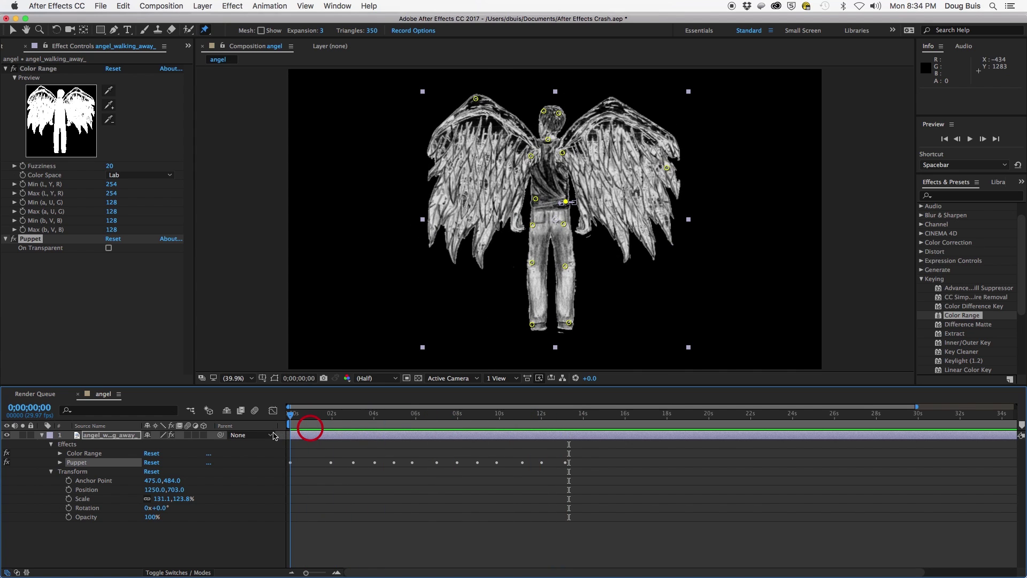
With the Selection tool, move the figure partly past the frame's right edge to position 2505.6, 725.6 and start keyframing Position
{"action": "left_click", "coordinate": [13, 32]}
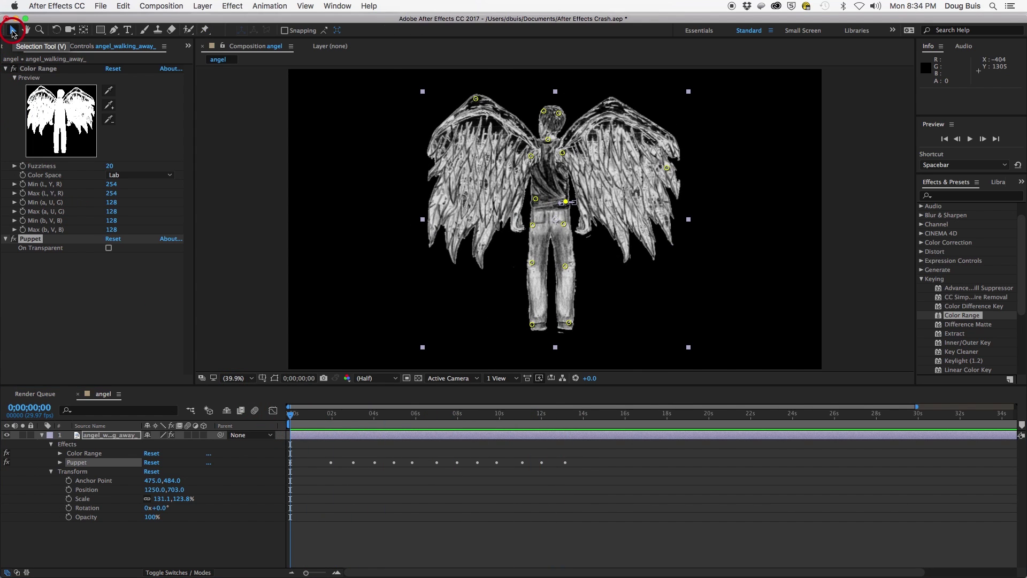
{"action": "left_click_drag", "start_coordinate": [550, 189], "coordinate": [769, 194]}
{"action": "left_click_drag", "start_coordinate": [757, 193], "coordinate": [819, 194]}
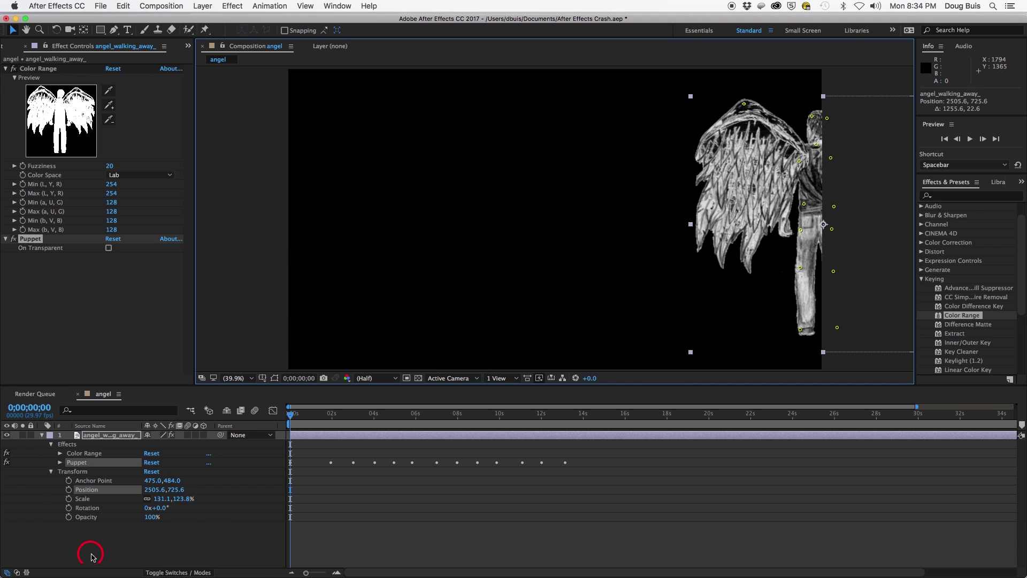
{"action": "left_click", "coordinate": [69, 490]}
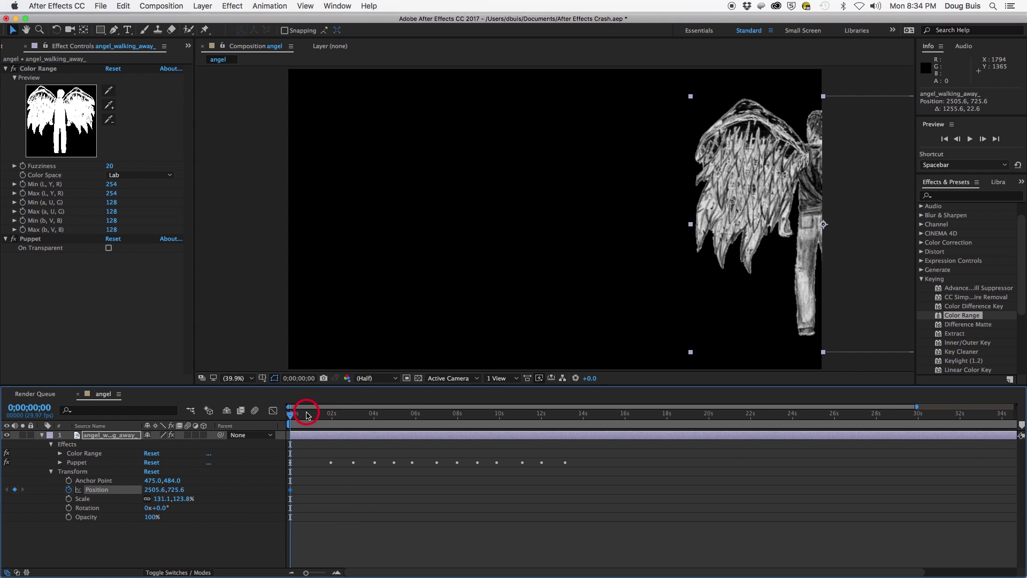
Add Position keyframes moving the figure to 1834.0, 710.5 at 0;00;01;27, 696.1, 718.0 at 0;00;13;29, and -148.5, -131.6 at 0;00;16;01
{"action": "left_click_drag", "start_coordinate": [290, 417], "coordinate": [331, 419]}
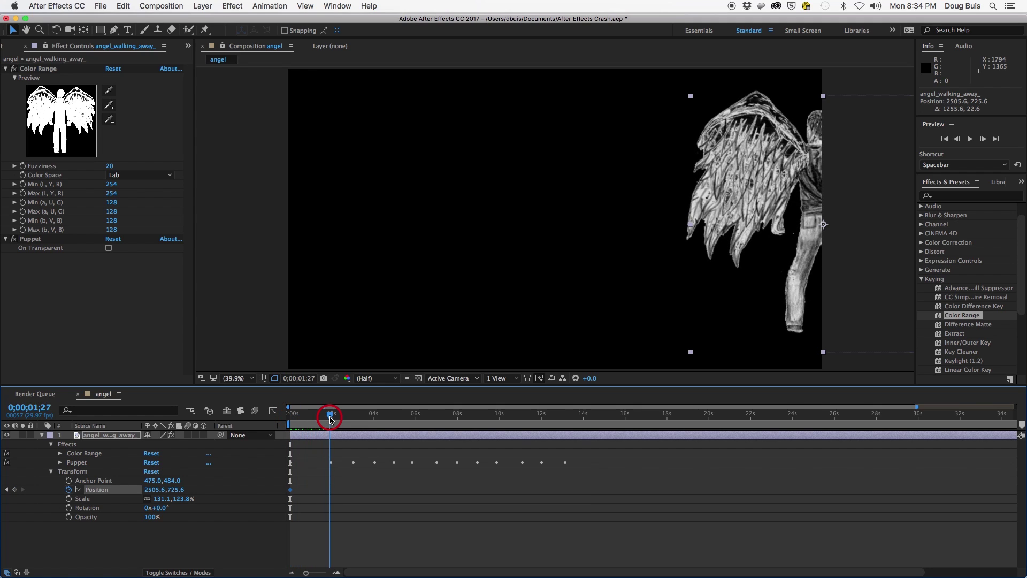
{"action": "left_click_drag", "start_coordinate": [811, 202], "coordinate": [668, 199]}
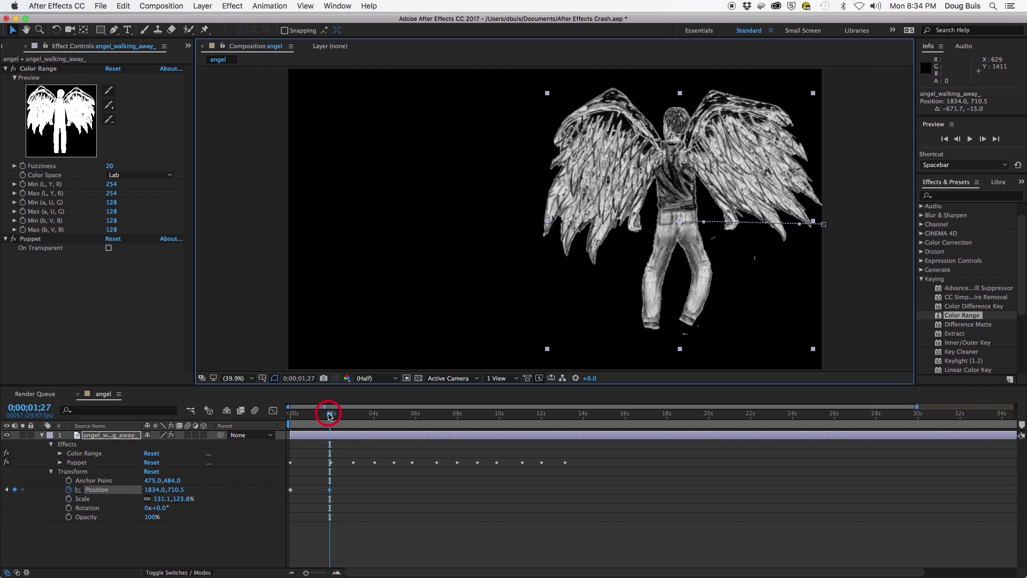
{"action": "left_click_drag", "start_coordinate": [330, 418], "coordinate": [583, 445]}
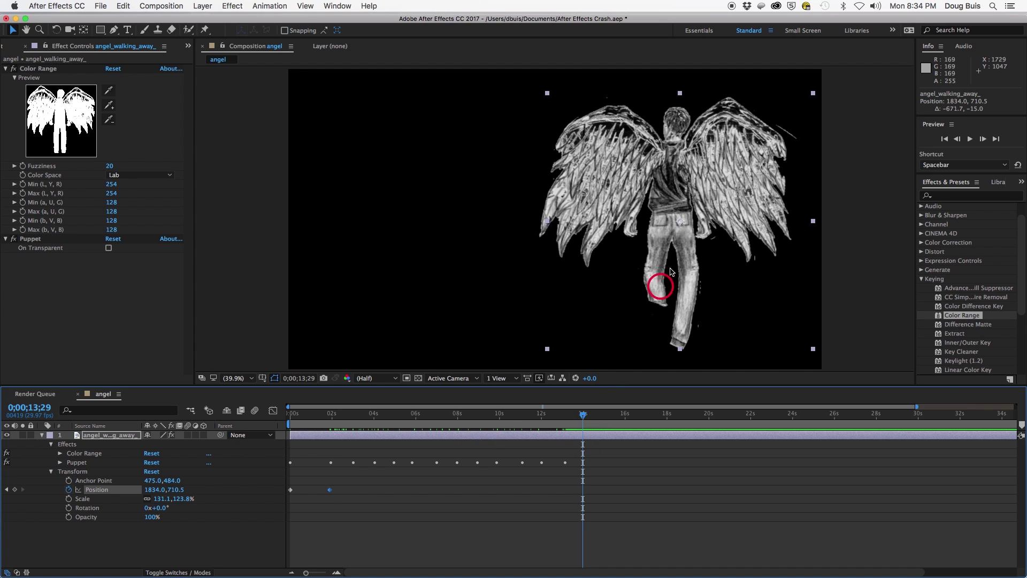
{"action": "left_click_drag", "start_coordinate": [673, 212], "coordinate": [430, 214]}
{"action": "left_click_drag", "start_coordinate": [585, 418], "coordinate": [627, 423]}
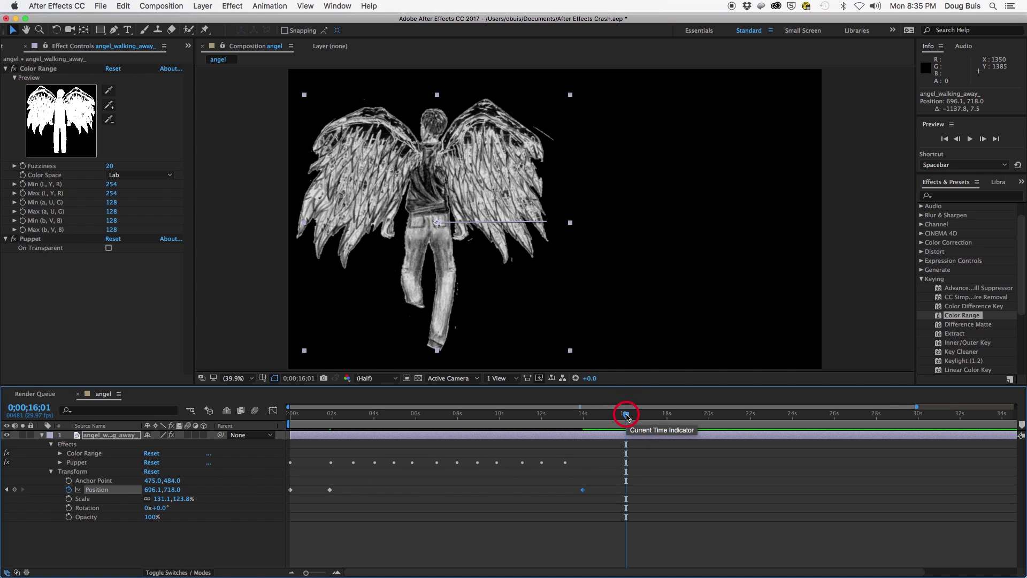
{"action": "left_click_drag", "start_coordinate": [423, 212], "coordinate": [243, 31]}
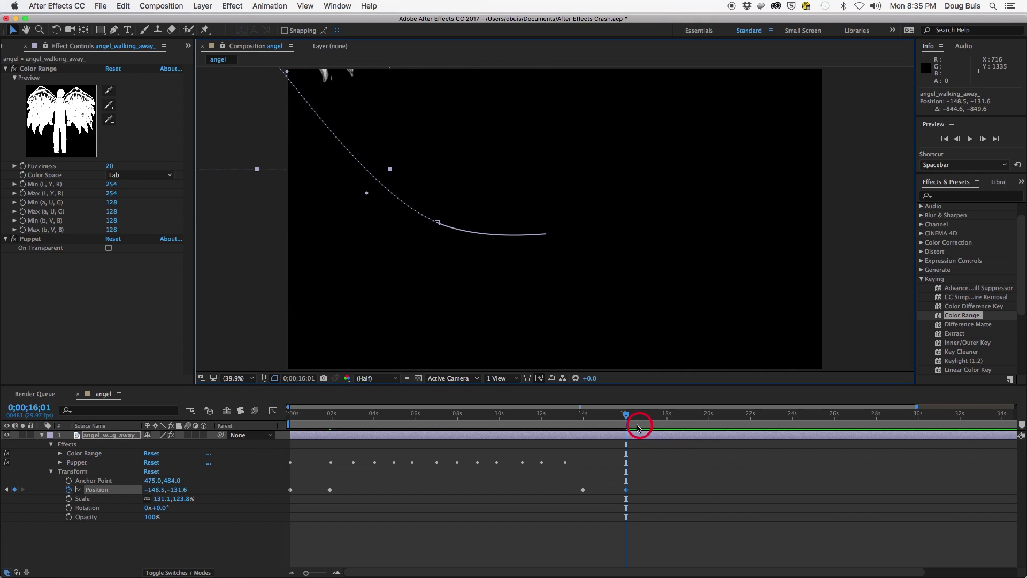
Play the animation from the beginning to check the figure's movement across and out of the frame
{"action": "left_click_drag", "start_coordinate": [629, 419], "coordinate": [427, 418]}
{"action": "left_click_drag", "start_coordinate": [383, 451], "coordinate": [256, 458]}
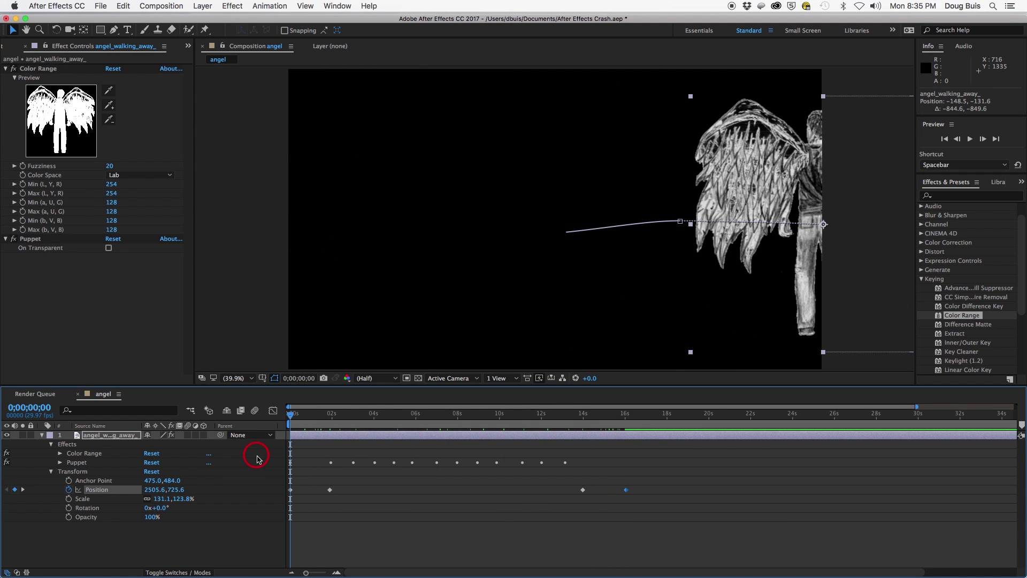
{"action": "key", "text": "space"}
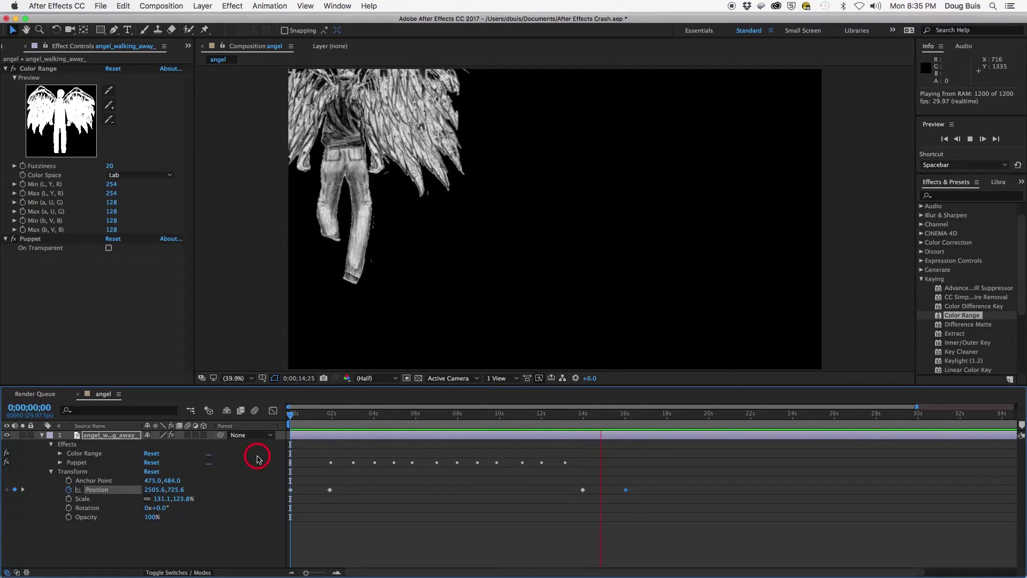
{"action": "key", "text": "space"}
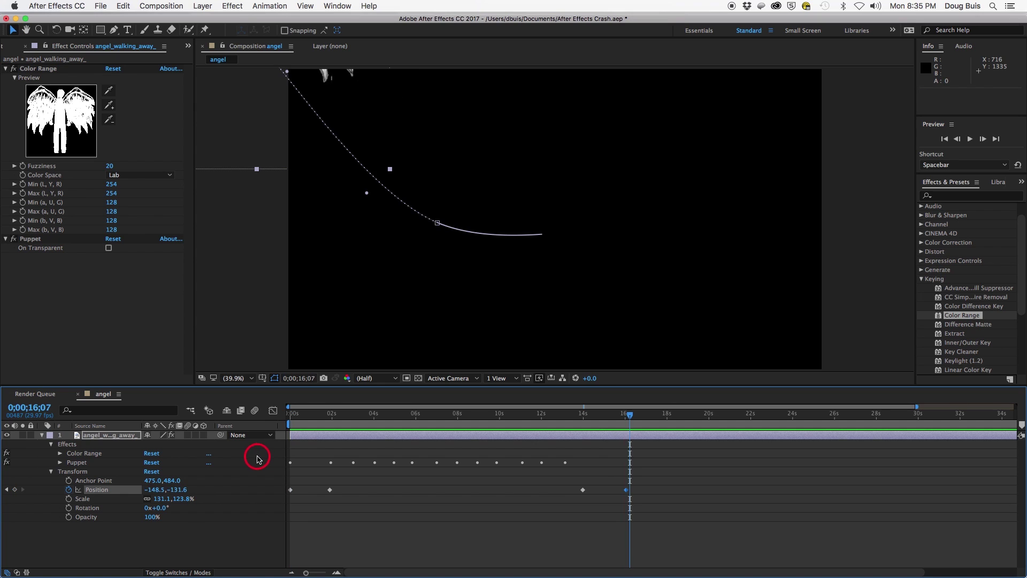
Start keyframing Scale at 0;00;00;00 and add a Scale keyframe with the same value at 0;00;10;12
{"action": "left_click_drag", "start_coordinate": [624, 422], "coordinate": [251, 461]}
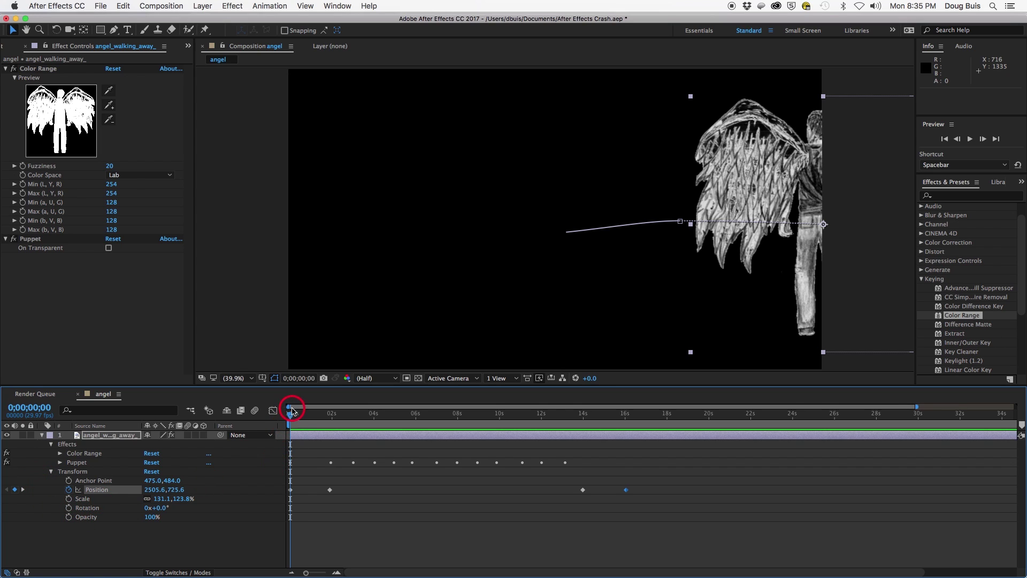
{"action": "left_click", "coordinate": [69, 499]}
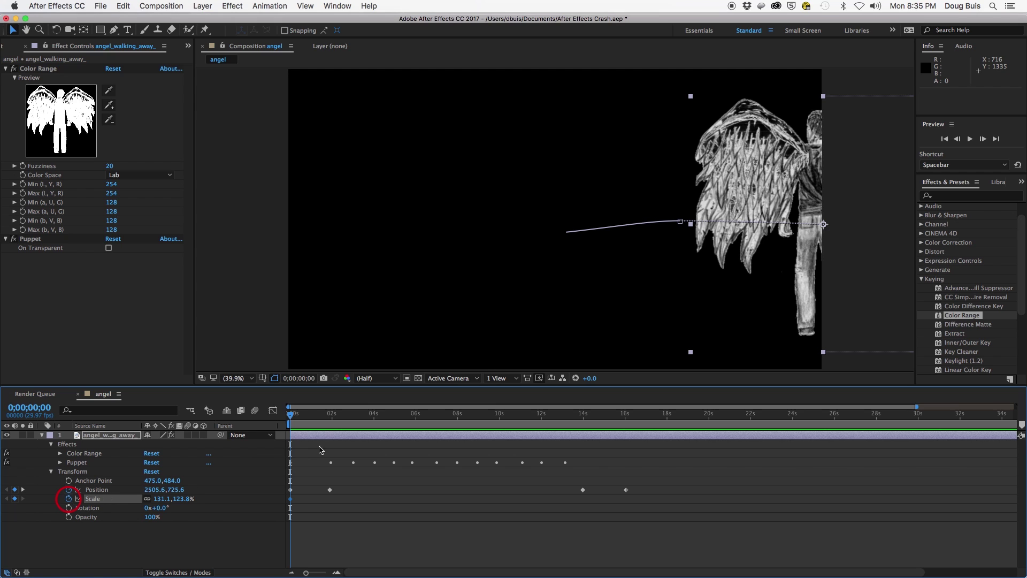
{"action": "left_click_drag", "start_coordinate": [292, 417], "coordinate": [510, 456]}
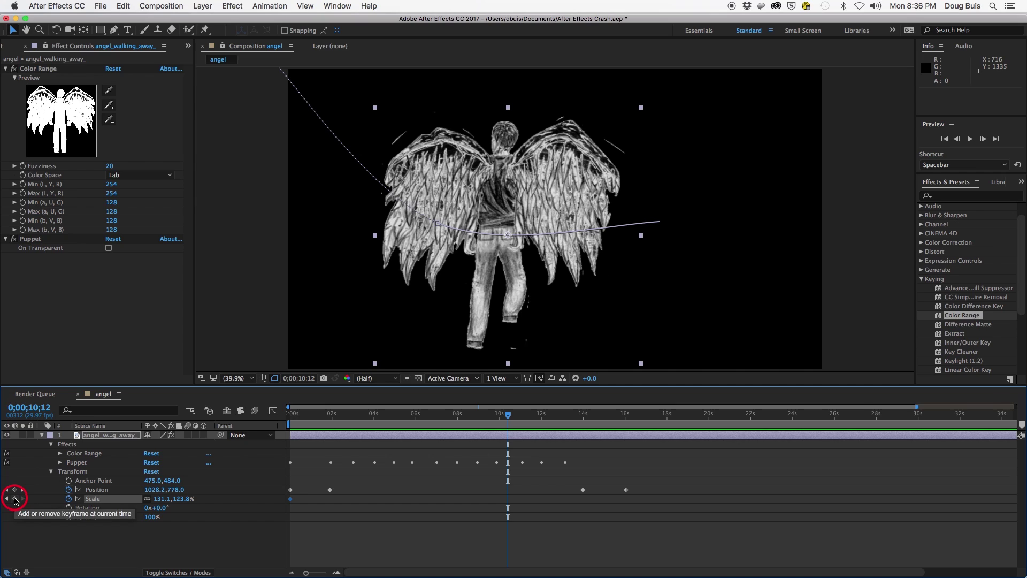
{"action": "left_click", "coordinate": [15, 499]}
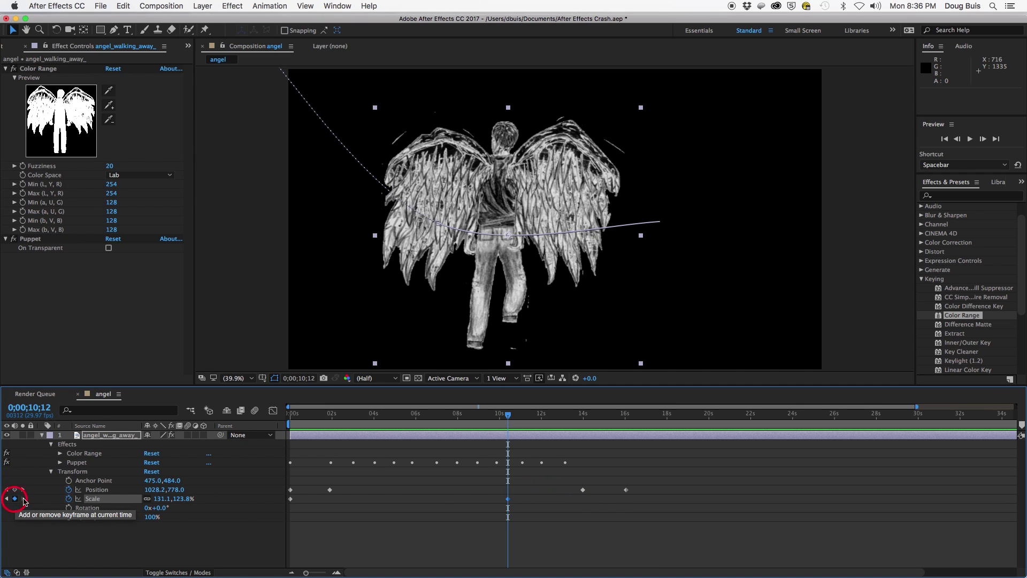
At 0;00;15;27, shrink the figure's Scale to -3.2, -3.0% and move it near the frame's upper-left corner at position 66.4, 51.7
{"action": "left_click_drag", "start_coordinate": [507, 417], "coordinate": [622, 447]}
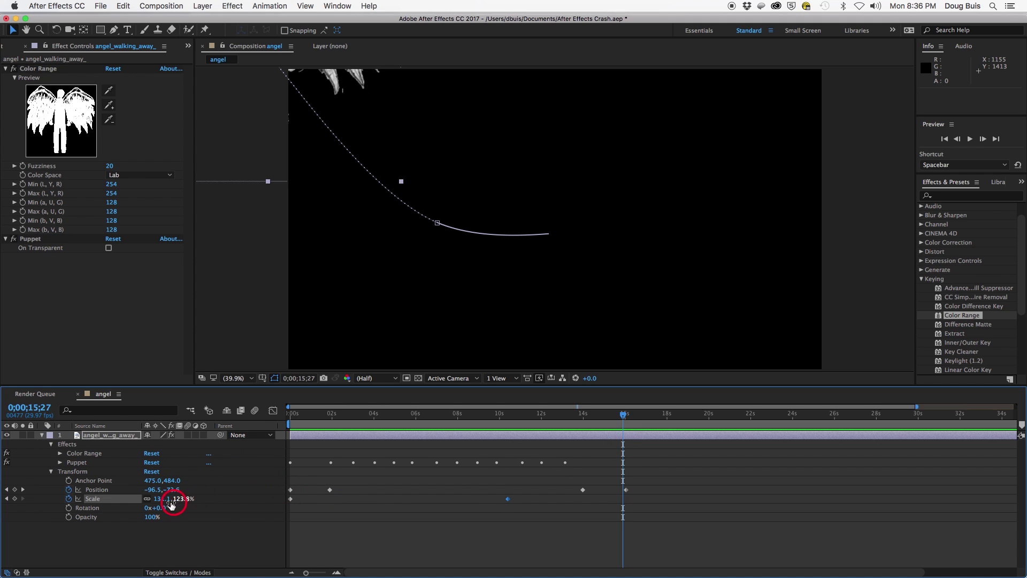
{"action": "mouse_move", "coordinate": [163, 502]}
{"action": "left_mouse_down"}
{"action": "mouse_move", "coordinate": [151, 499]}
{"action": "mouse_move", "coordinate": [174, 499]}
{"action": "mouse_move", "coordinate": [150, 499]}
{"action": "left_mouse_up"}
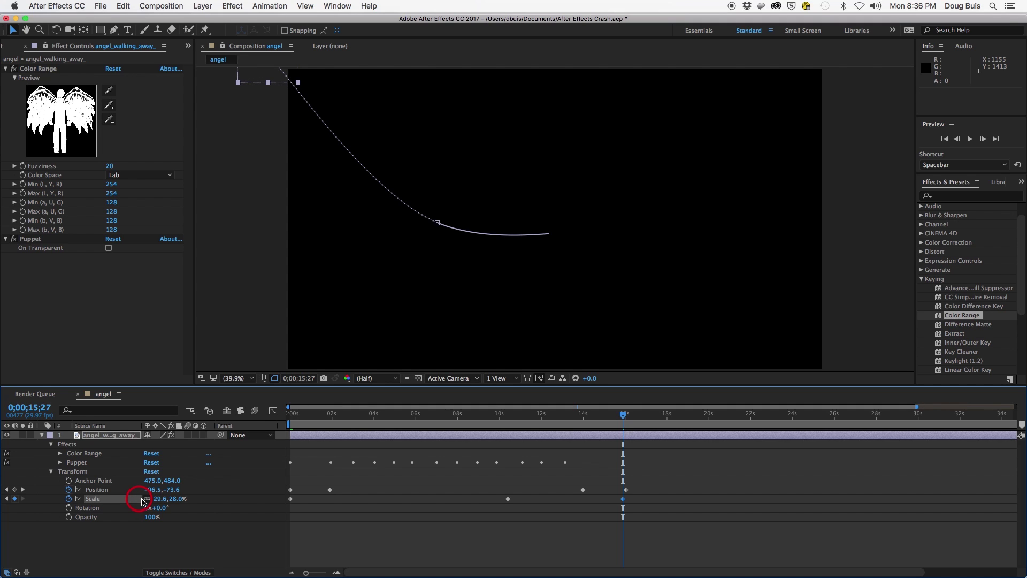
{"action": "left_click_drag", "start_coordinate": [258, 76], "coordinate": [325, 147]}
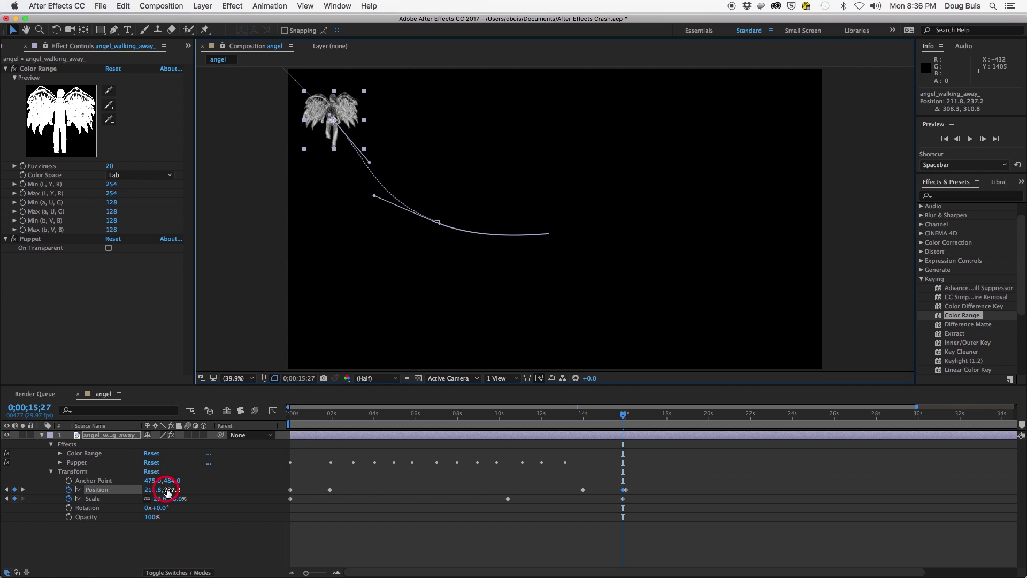
{"action": "left_click_drag", "start_coordinate": [171, 500], "coordinate": [159, 499]}
{"action": "left_click_drag", "start_coordinate": [334, 121], "coordinate": [301, 81]}
Play the animation back from 0;00;00;00 to review the shrinking and the changed exit path
{"action": "left_click_drag", "start_coordinate": [625, 418], "coordinate": [291, 444]}
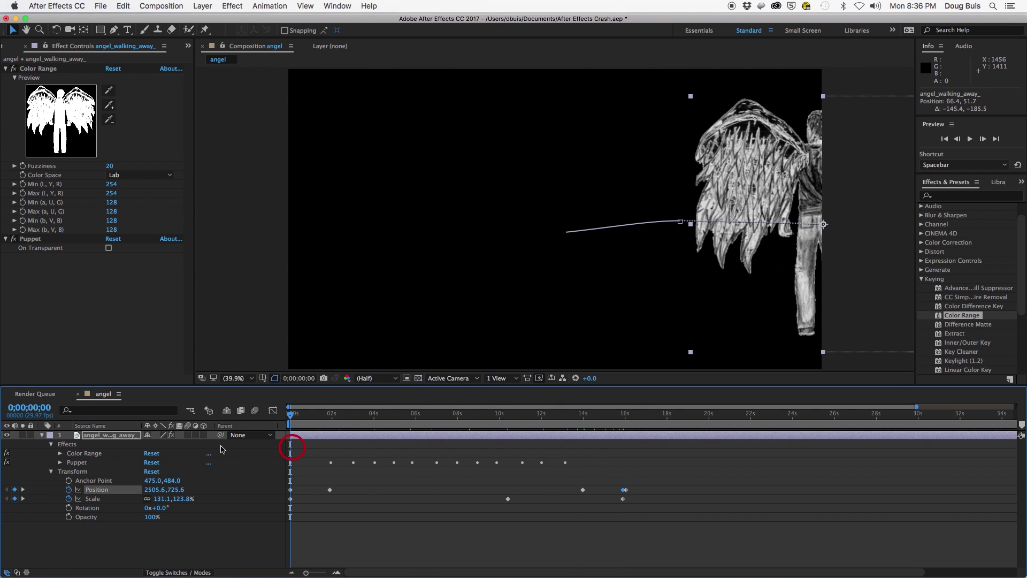
{"action": "key", "text": "space"}
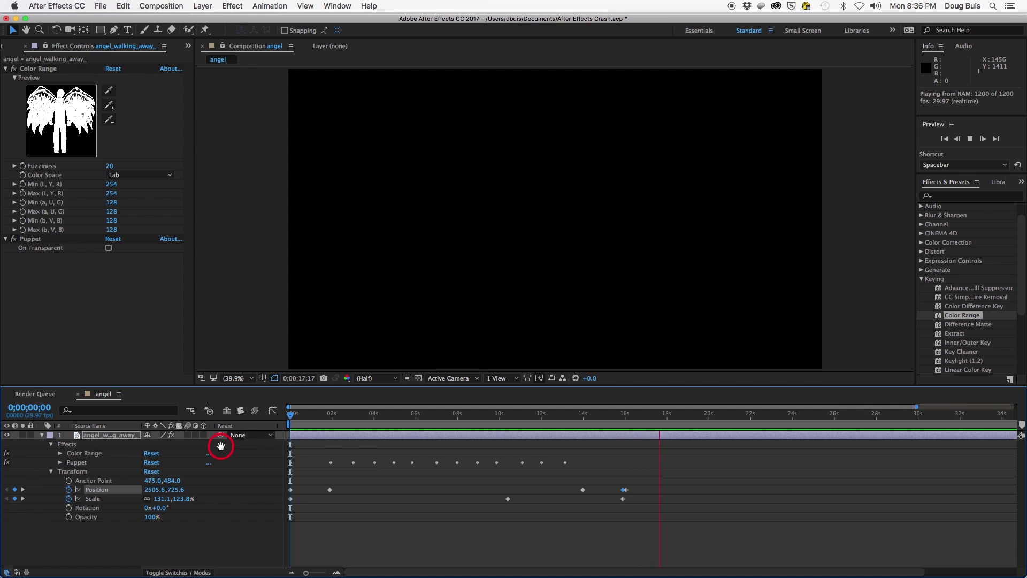
{"action": "key", "text": "space"}
Shift the third Position keyframe slightly earlier and move the middle Scale keyframe to 0;00;10;23
{"action": "left_click_drag", "start_coordinate": [663, 418], "coordinate": [591, 415]}
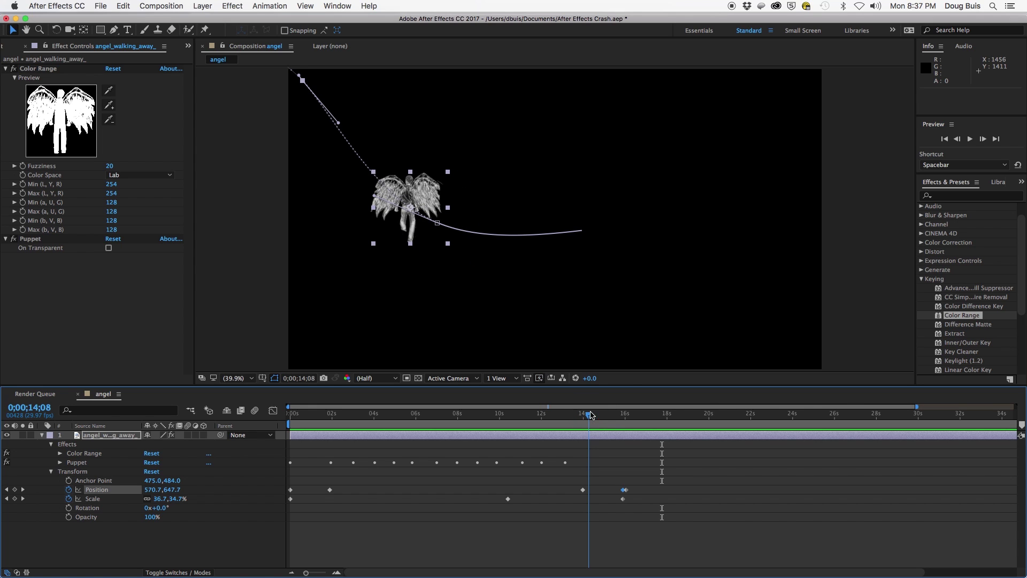
{"action": "left_click_drag", "start_coordinate": [585, 493], "coordinate": [573, 493]}
{"action": "left_click_drag", "start_coordinate": [508, 498], "coordinate": [516, 501]}
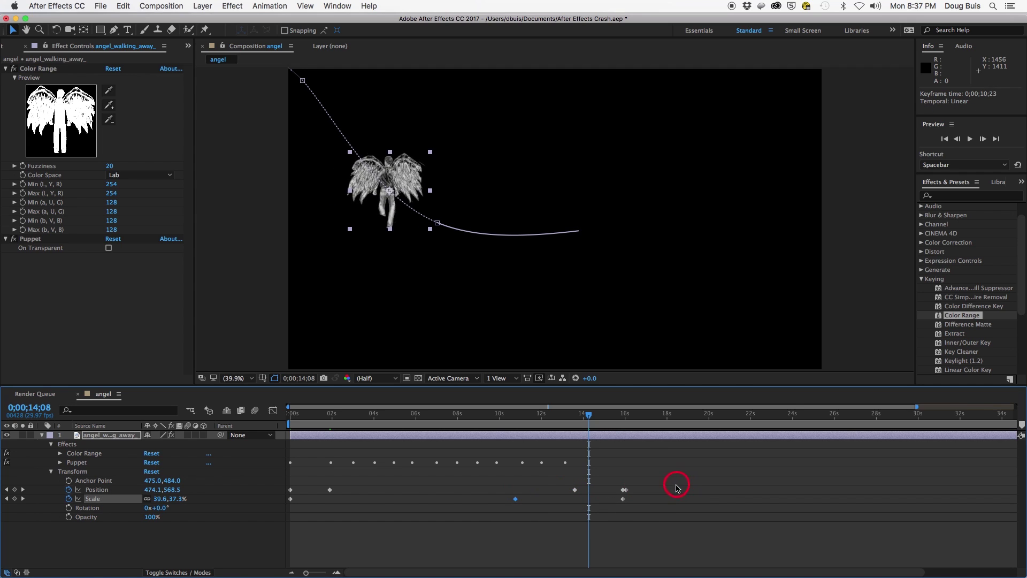
Shift the fourth Position keyframe earlier, delay the last Position keyframe slightly, and move the final Scale keyframe to 0;00;15;17
{"action": "left_click_drag", "start_coordinate": [623, 490], "coordinate": [612, 490]}
{"action": "left_click", "coordinate": [627, 491]}
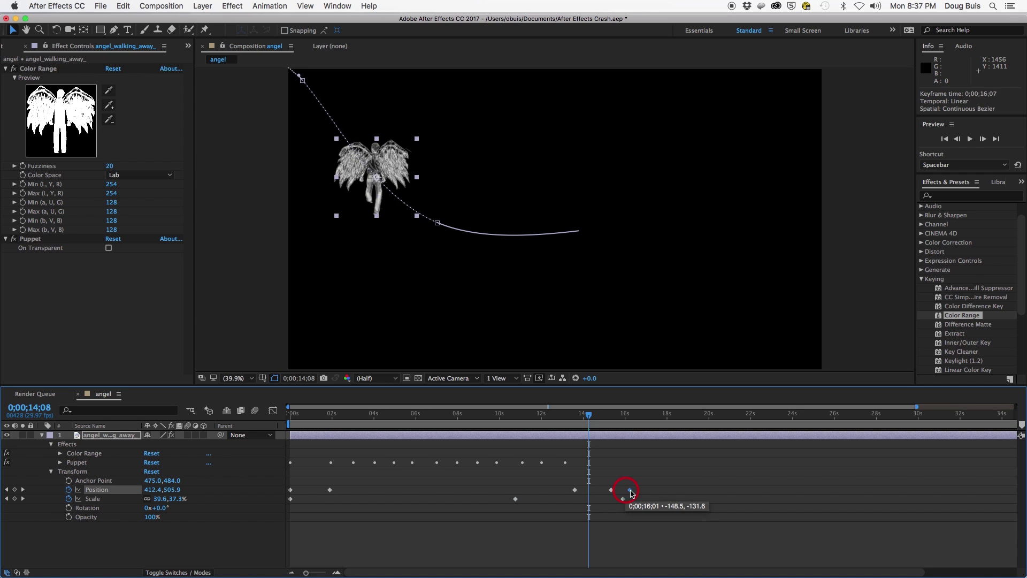
{"action": "left_click_drag", "start_coordinate": [631, 499], "coordinate": [618, 501]}
{"action": "left_click_drag", "start_coordinate": [591, 416], "coordinate": [633, 491]}
Export the angel composition to the Adobe Media Encoder queue and switch to Adobe Media Encoder CC 2017
{"action": "left_click", "coordinate": [78, 47]}
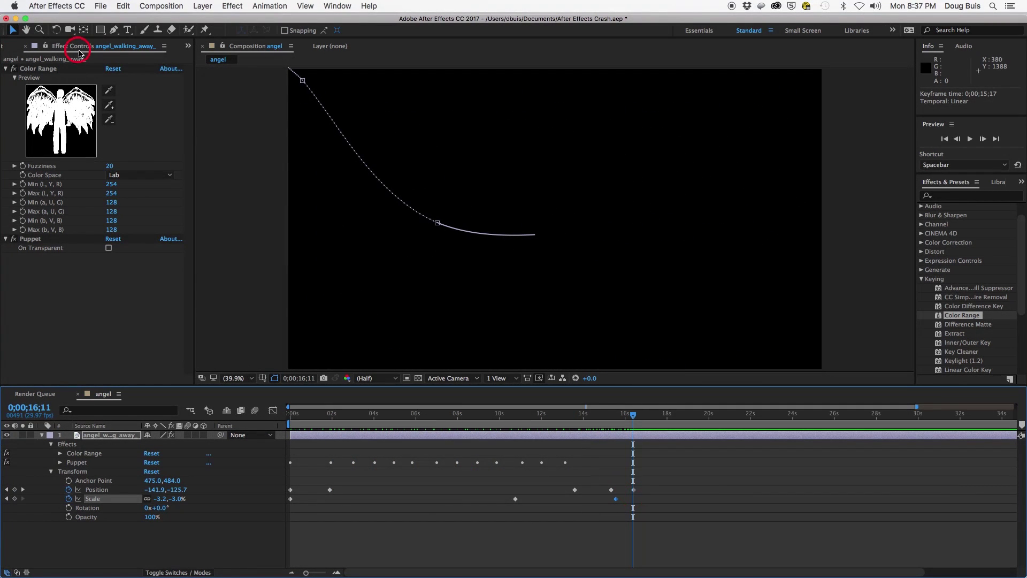
{"action": "left_click", "coordinate": [100, 6]}
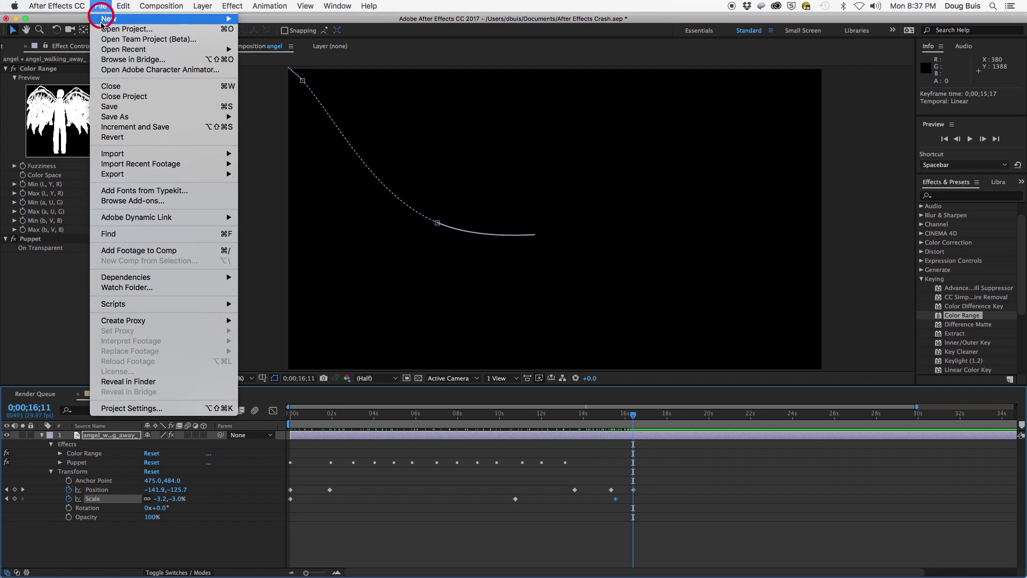
{"action": "mouse_move", "coordinate": [119, 174]}
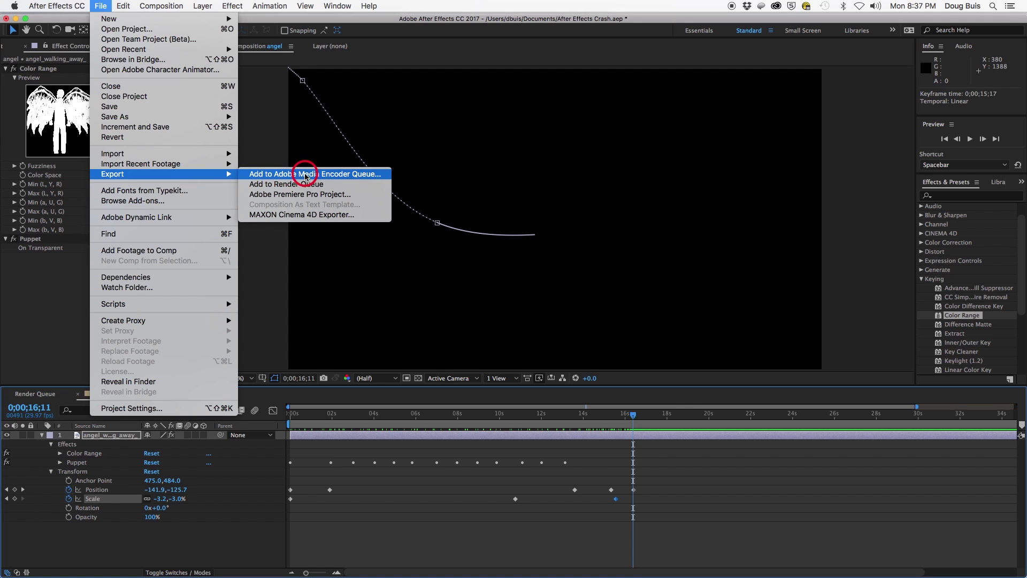
{"action": "left_click", "coordinate": [335, 176]}
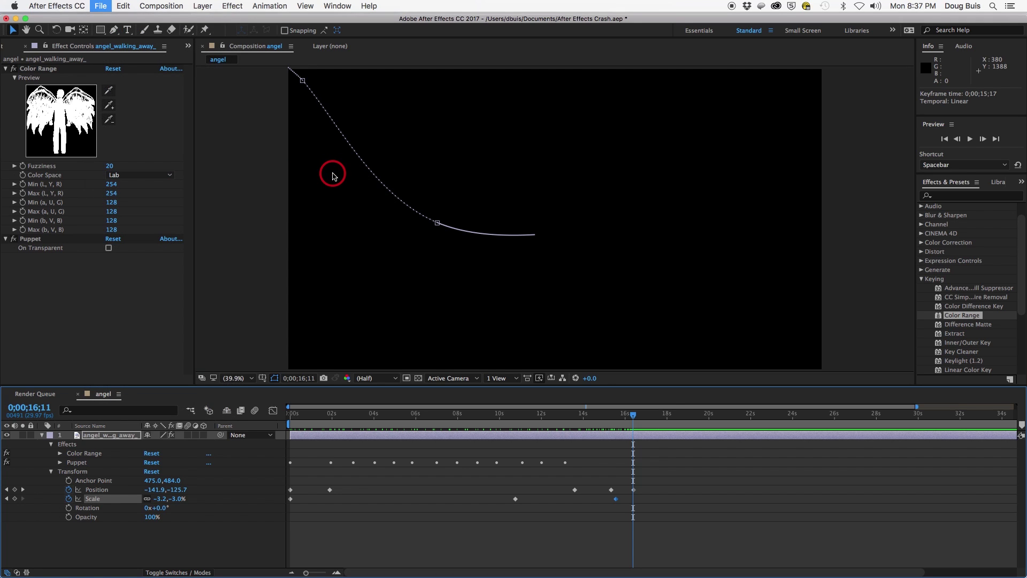
{"action": "mouse_move", "coordinate": [412, 570]}
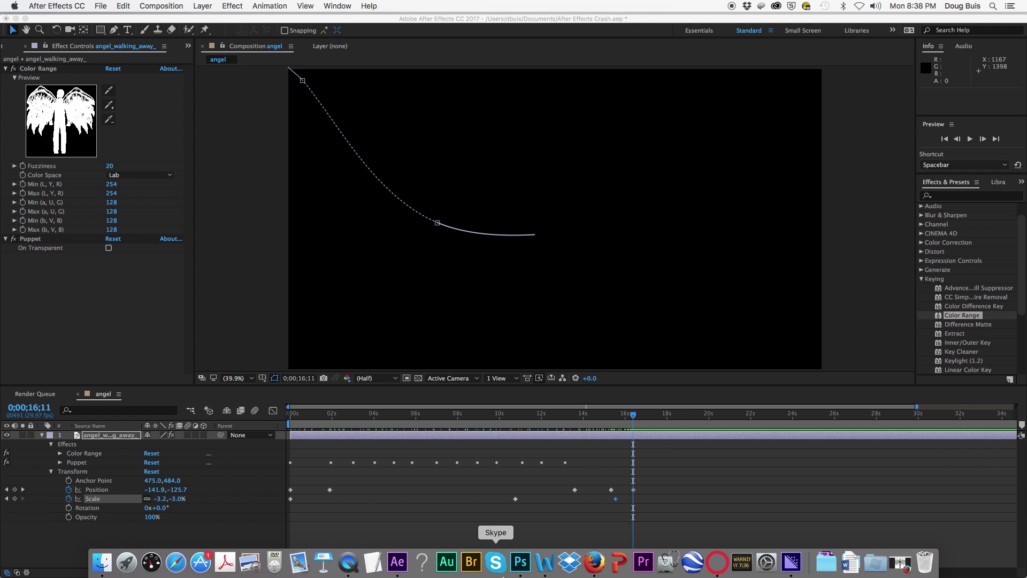
{"action": "left_click", "coordinate": [796, 562]}
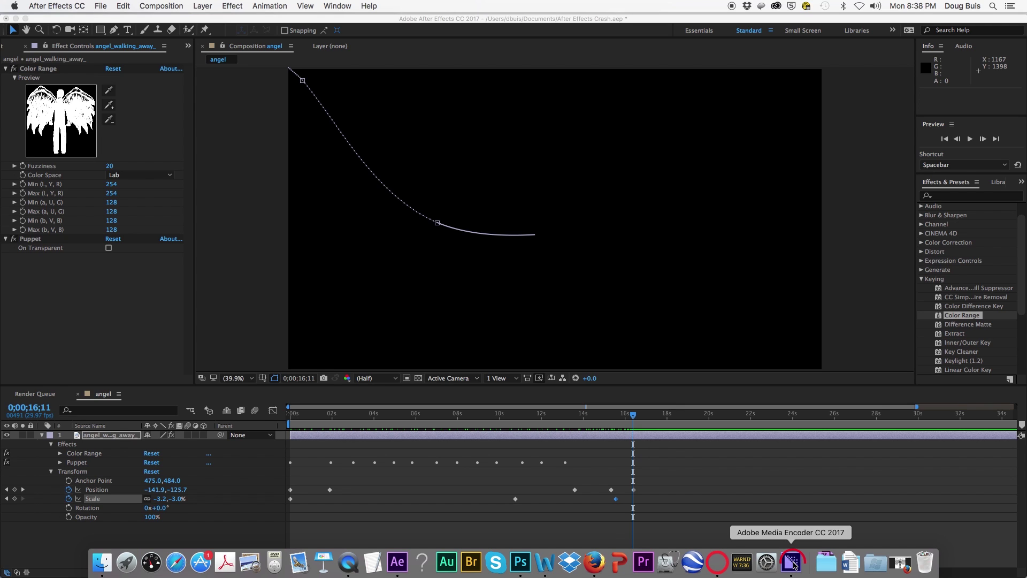
{"action": "left_click", "coordinate": [798, 517]}
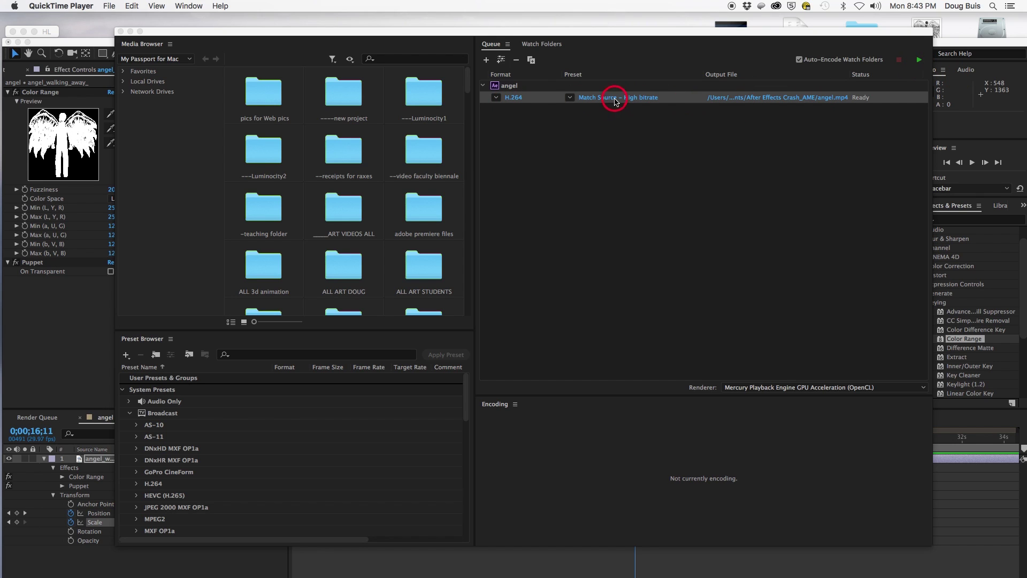
Set the output file to angel.mp4 in the Desktop's angel wings folder and start encoding the queue
{"action": "left_click", "coordinate": [757, 101]}
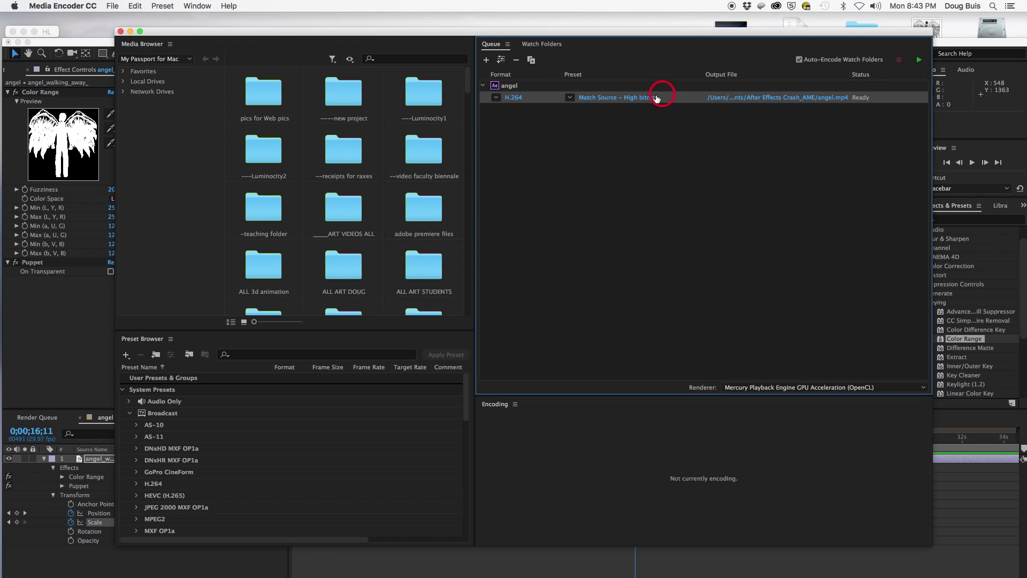
{"action": "left_click", "coordinate": [764, 101]}
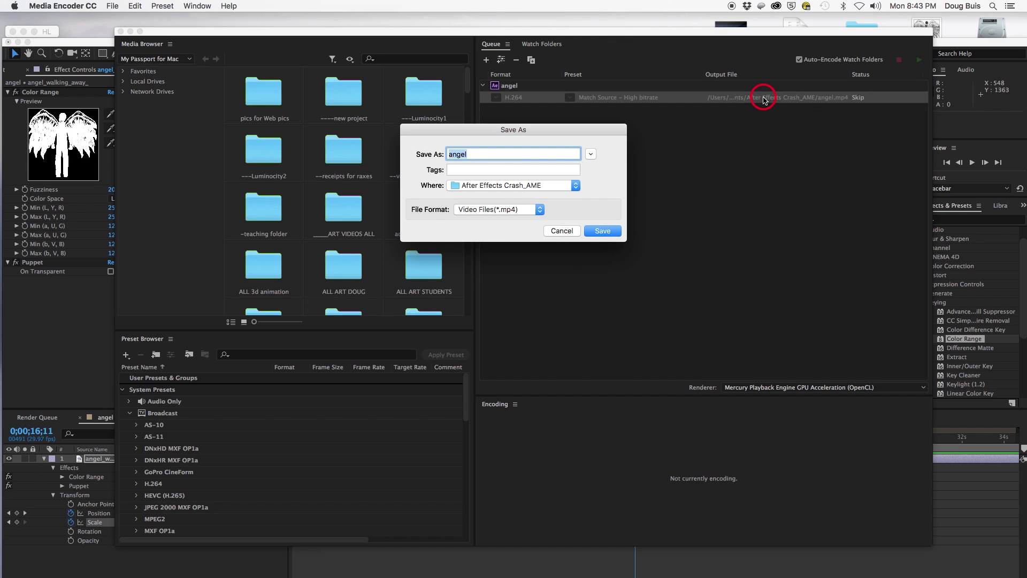
{"action": "left_click", "coordinate": [591, 155]}
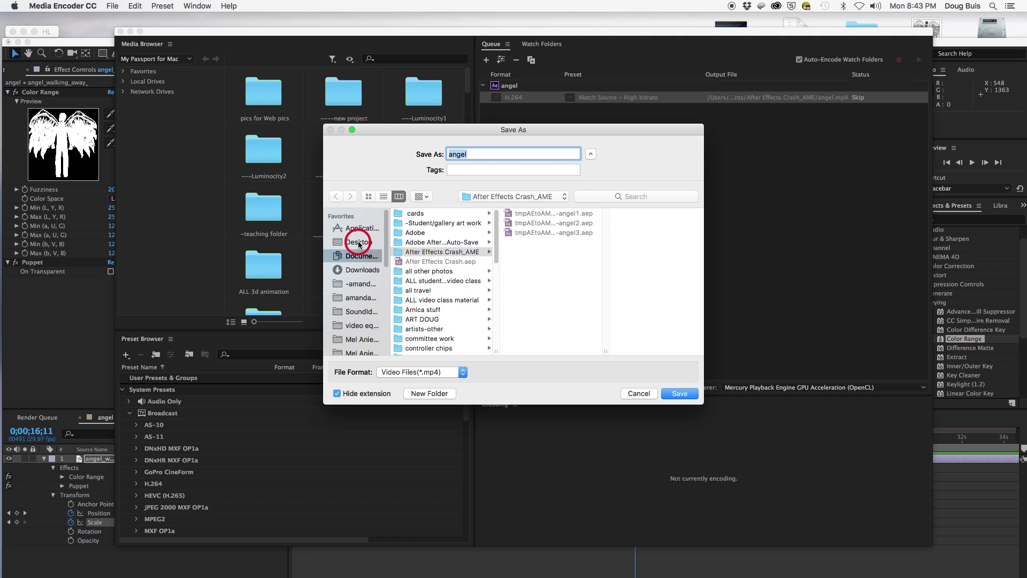
{"action": "left_click", "coordinate": [358, 243]}
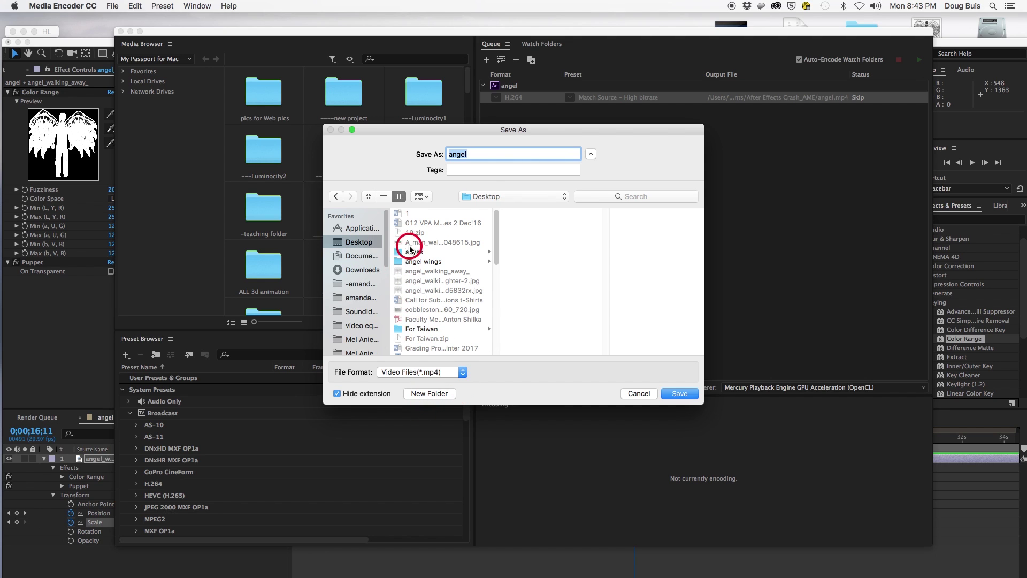
{"action": "left_click", "coordinate": [416, 262]}
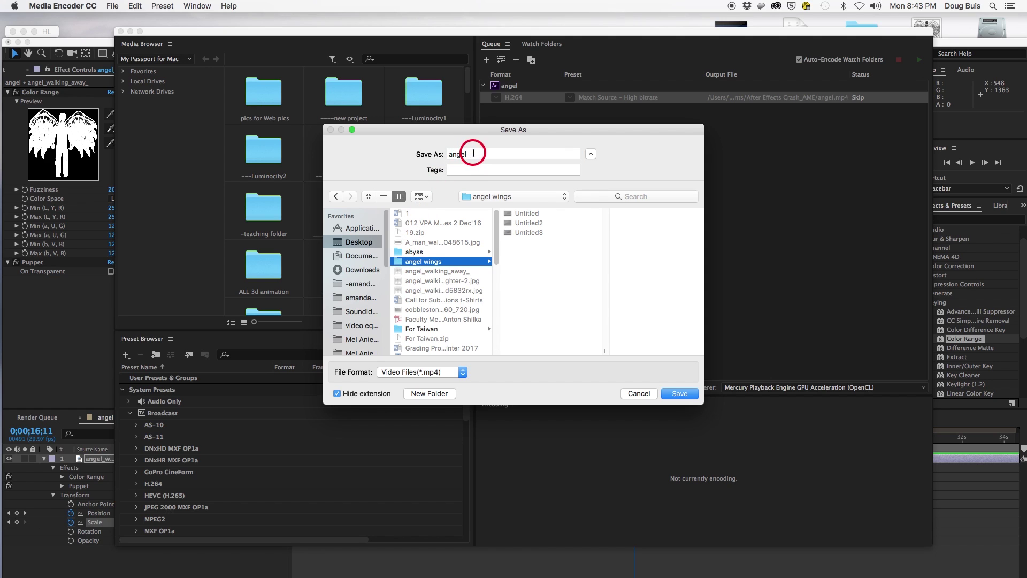
{"action": "left_click", "coordinate": [684, 394]}
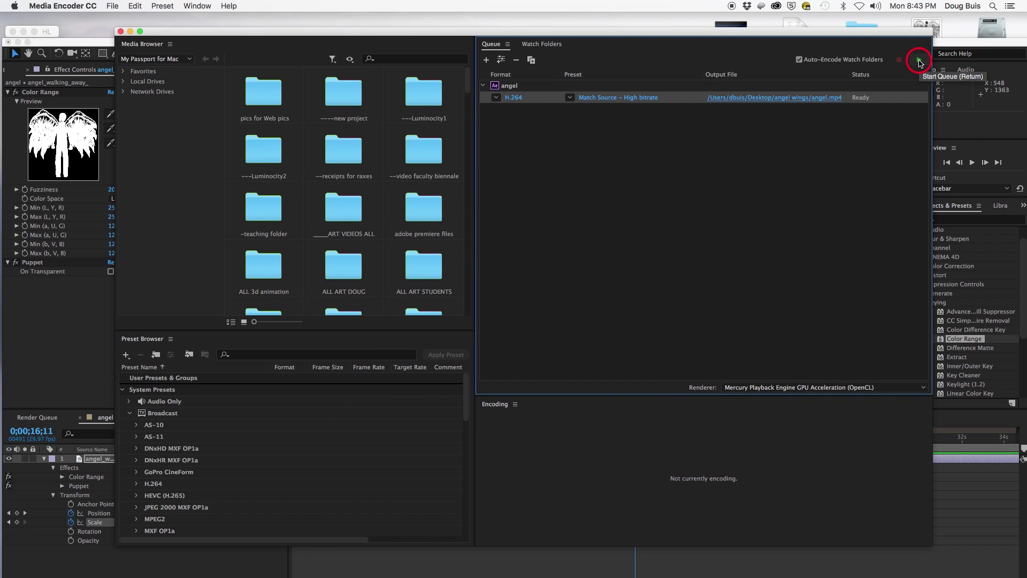
{"action": "left_click", "coordinate": [919, 61]}
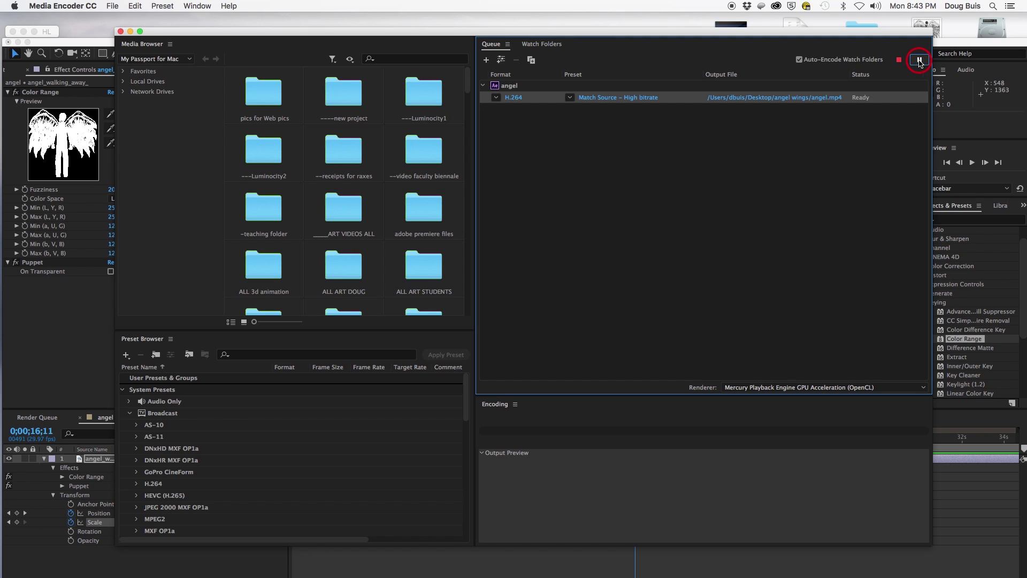